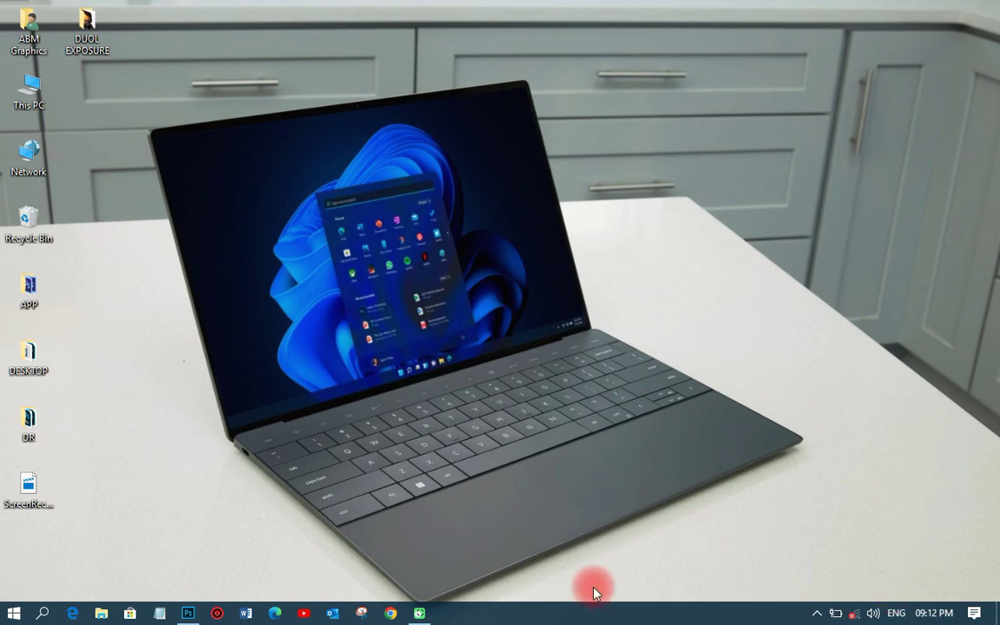
- Open the DUOL EXPOSURE folder from the desktop and show its files as extra large icons
double_click(92, 38)
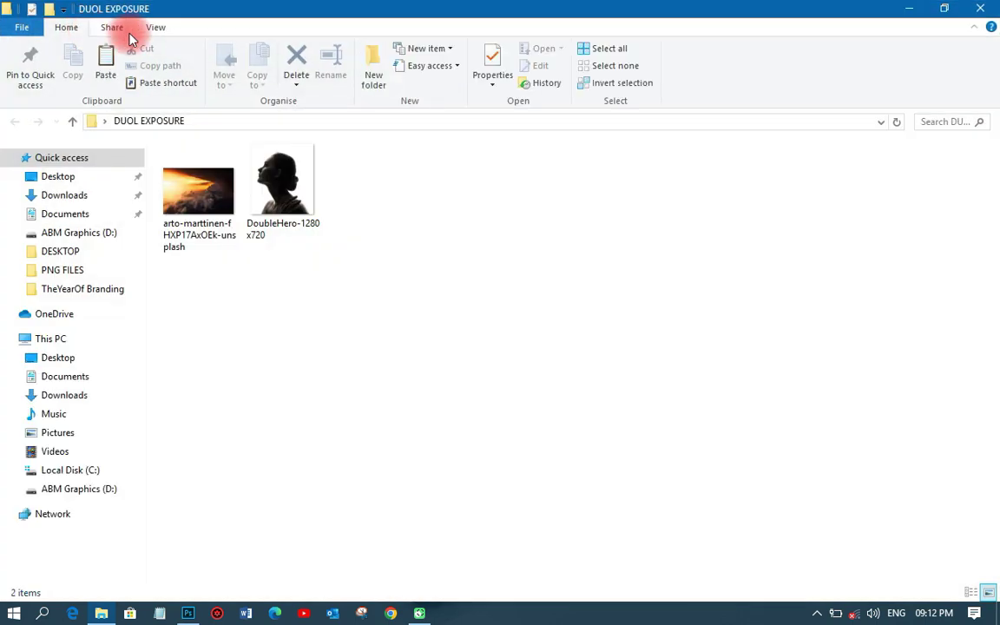
right_click(356, 295)
mouse_move(416, 306)
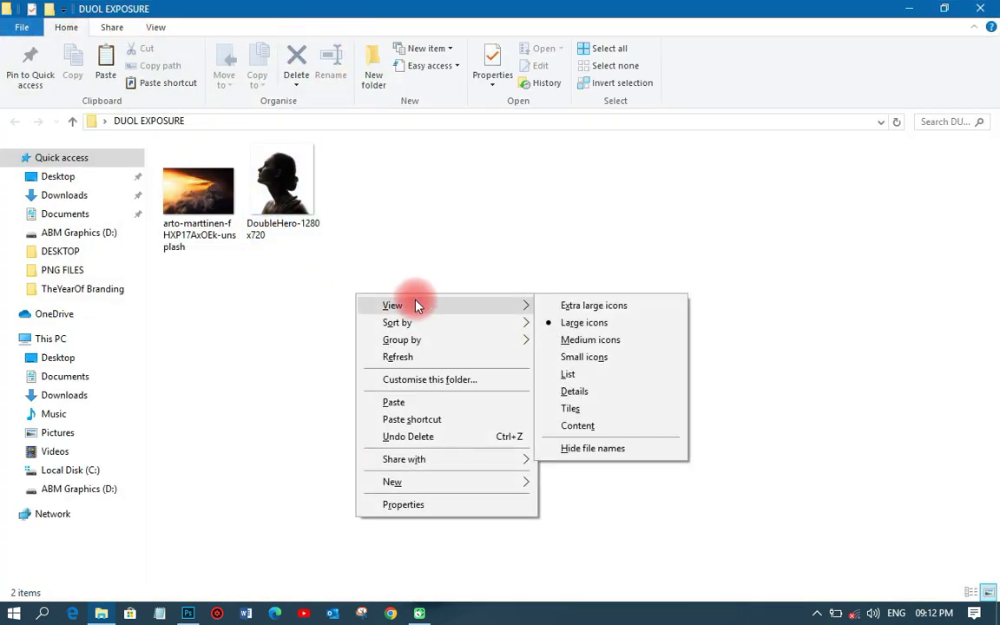
left_click(571, 305)
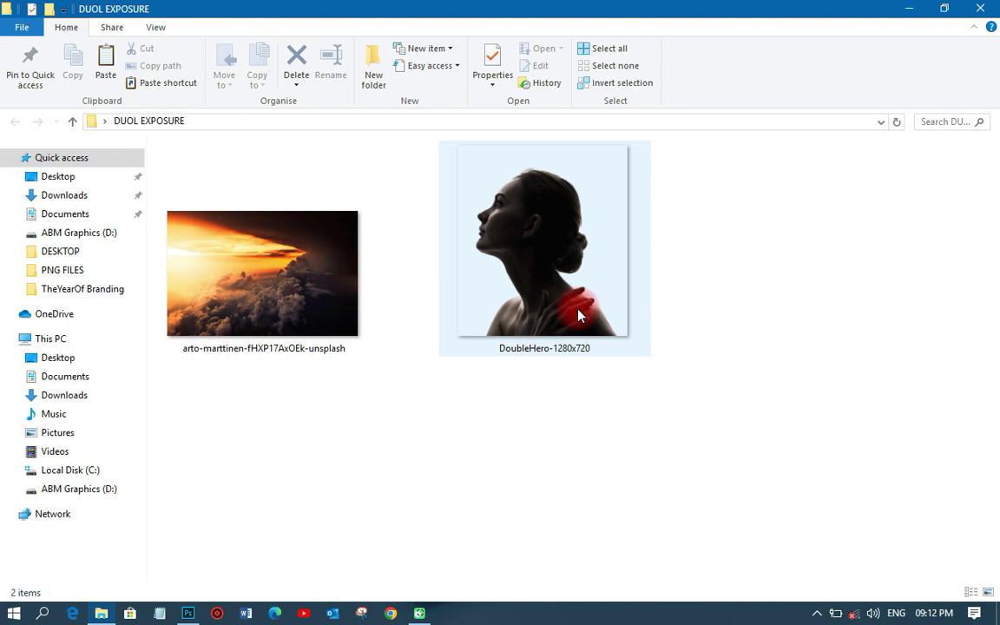
- Open the DoubleHero-1280x720 image from the folder in Photoshop
left_click(537, 224)
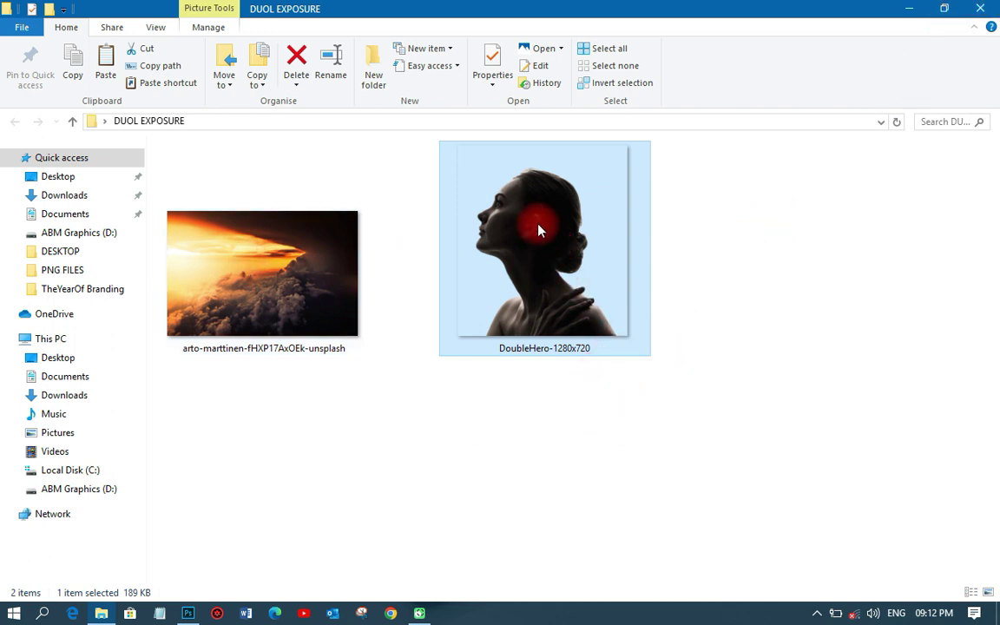
left_click_drag(559, 348, 374, 405)
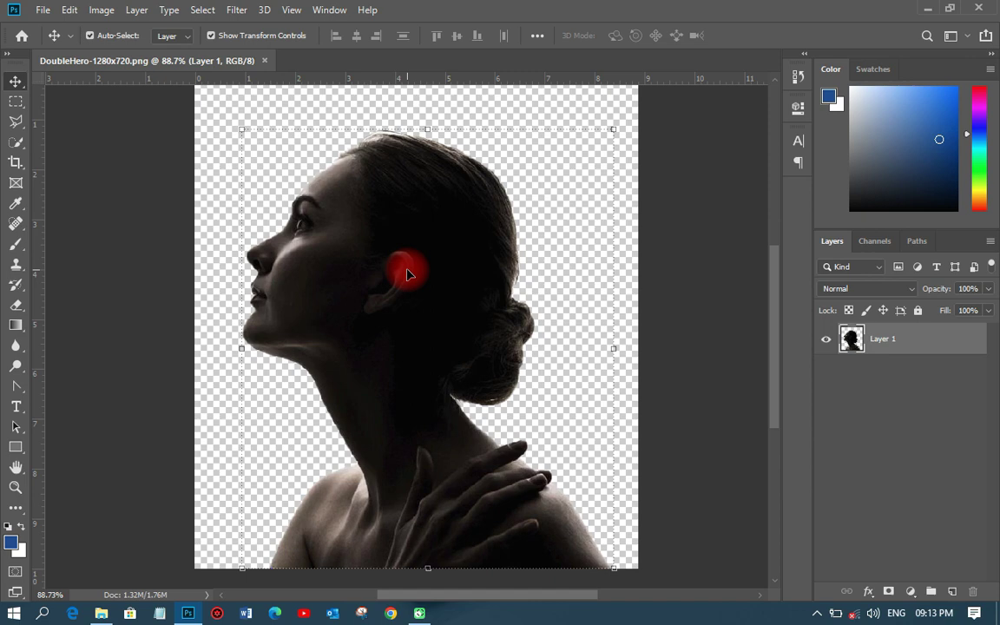
- Duplicate Layer 1 and fully lock the original layer
key("ctrl+j")
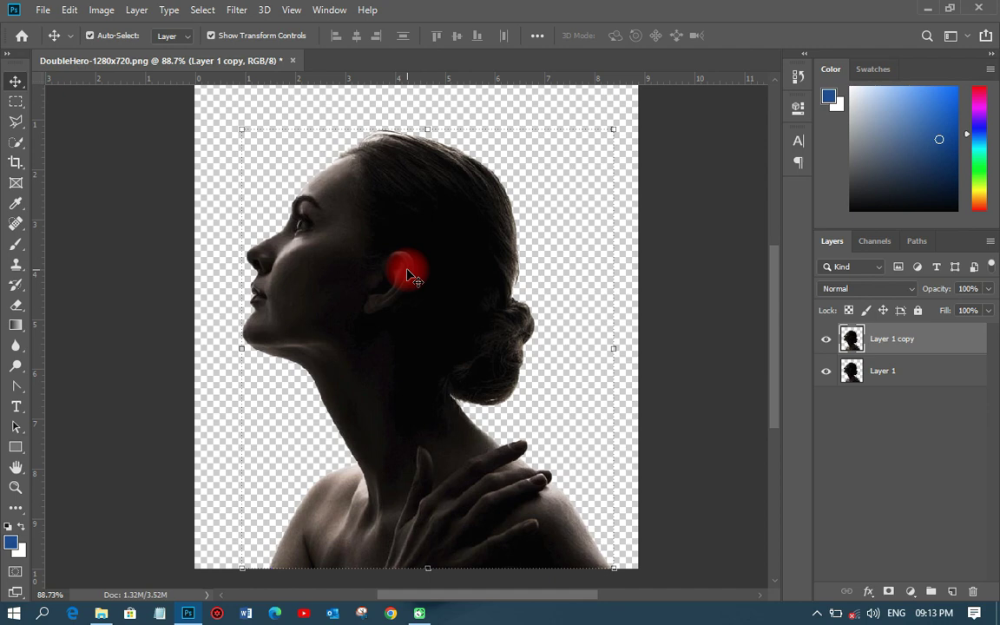
left_click(877, 370)
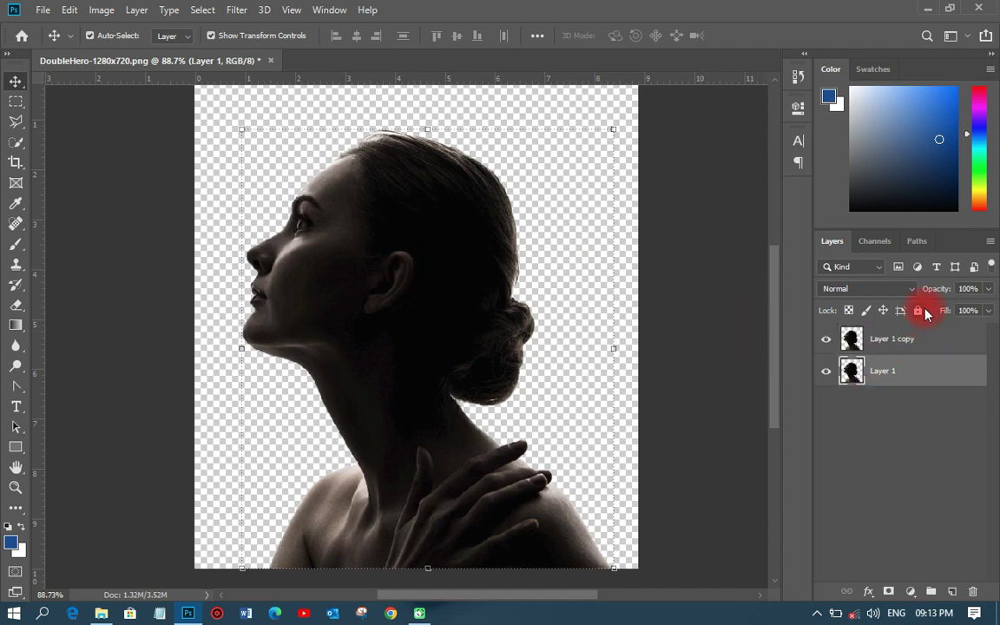
left_click(918, 310)
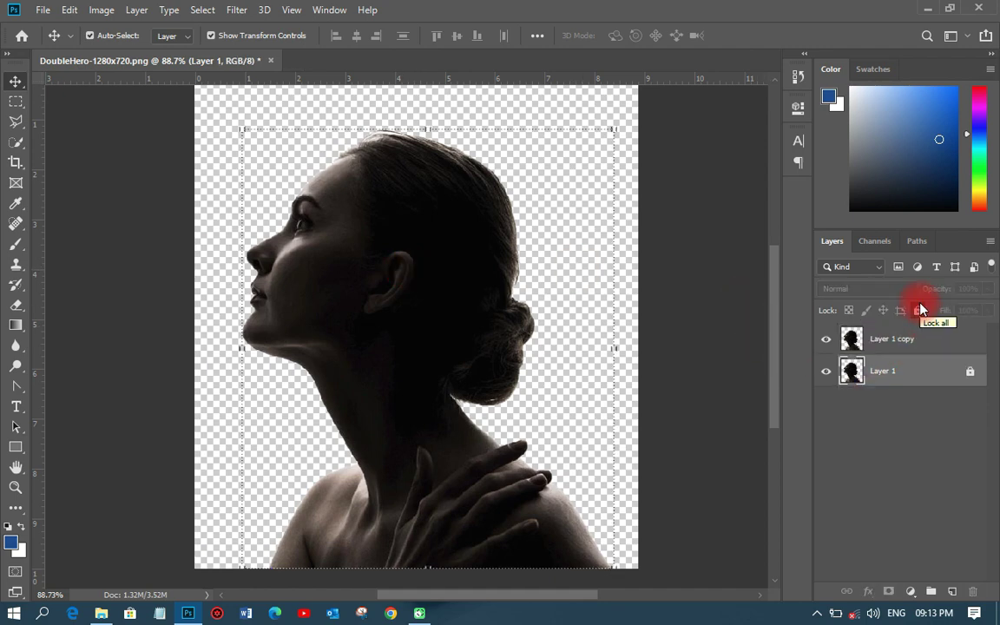
- Rename the duplicated woman layer as SUBJECT
double_click(886, 340)
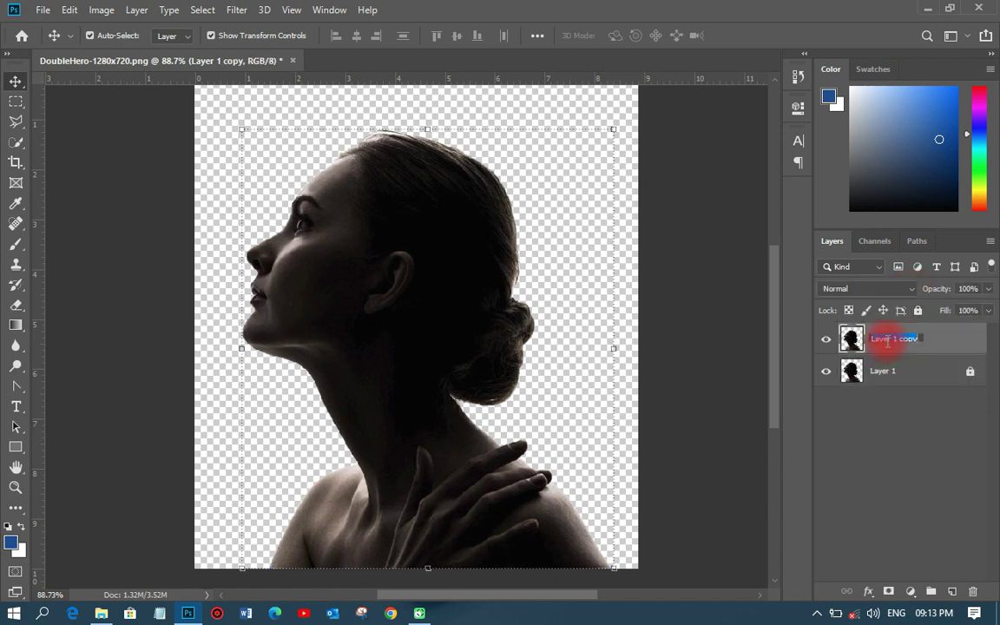
type("SUBJE")
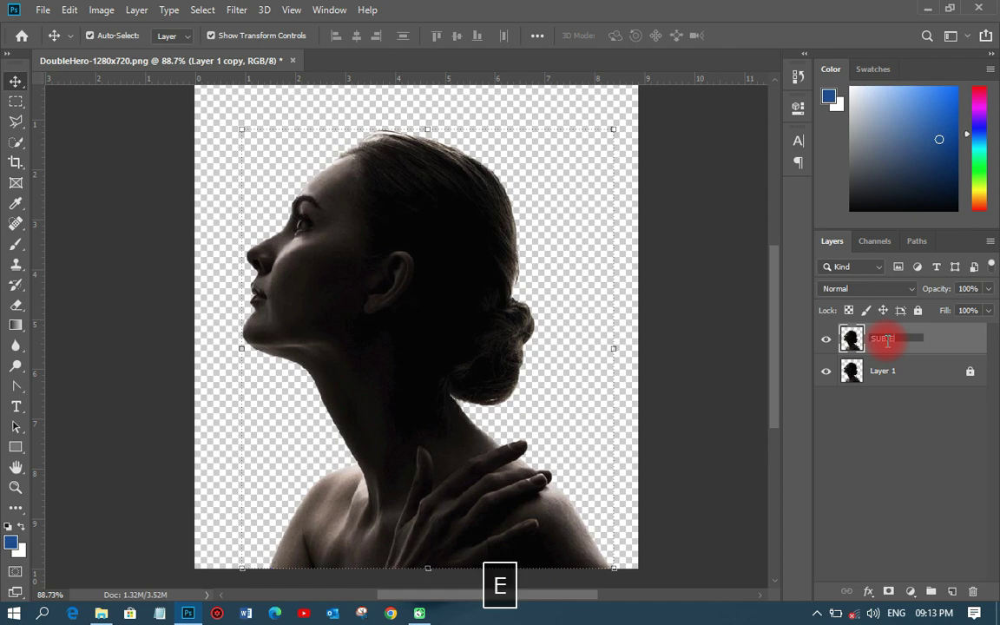
type("CT")
key("Return")
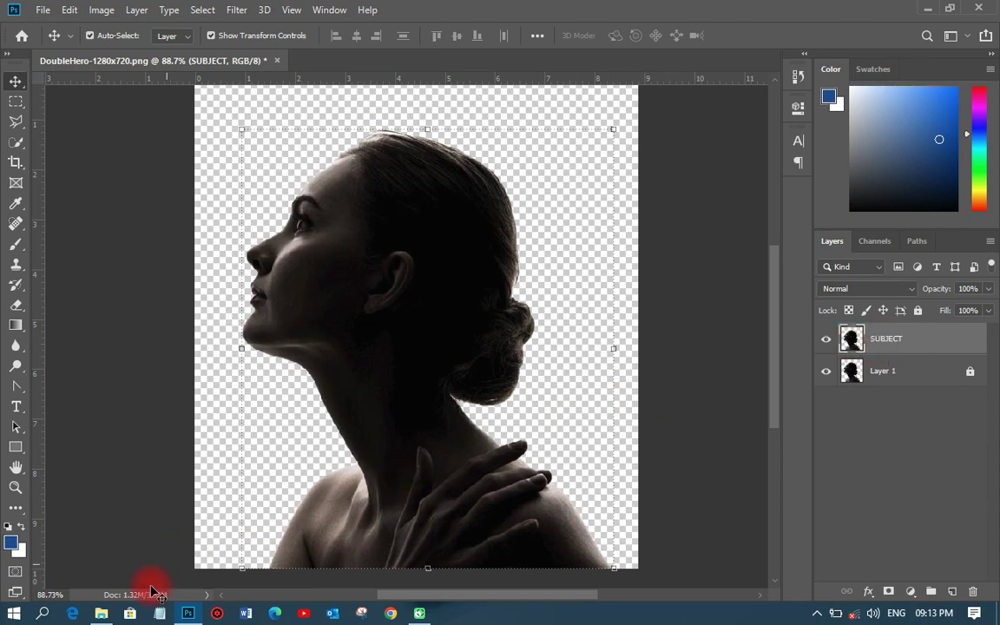
- Place the arto-marttinen-fHXP17AxOEk-unsplash image above SUBJECT and scale it to about 18.6% so it slightly overlaps the canvas sides
left_click(96, 620)
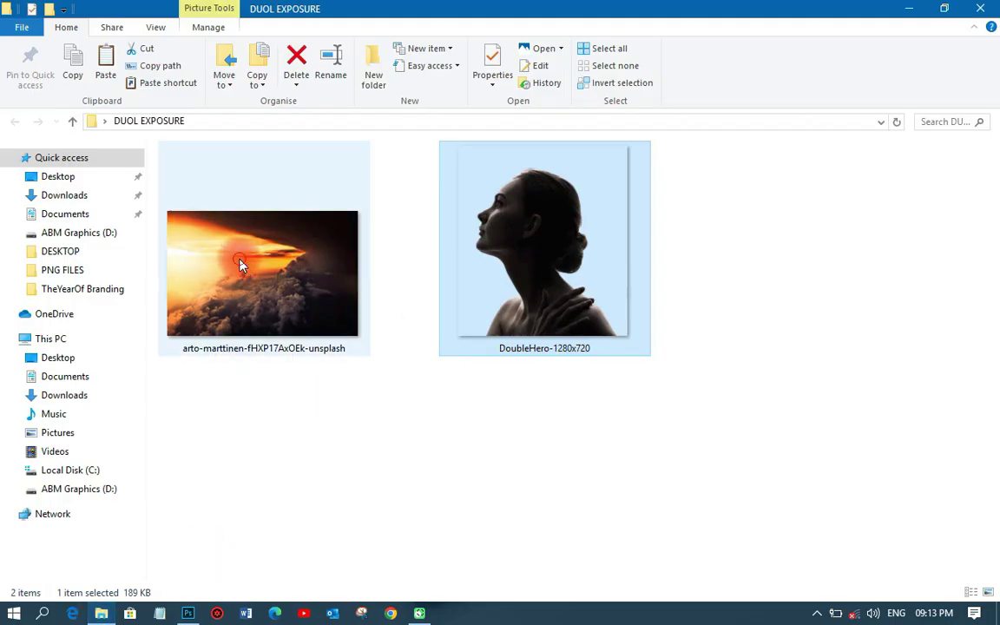
left_click(283, 233)
left_click_drag(255, 351, 434, 251)
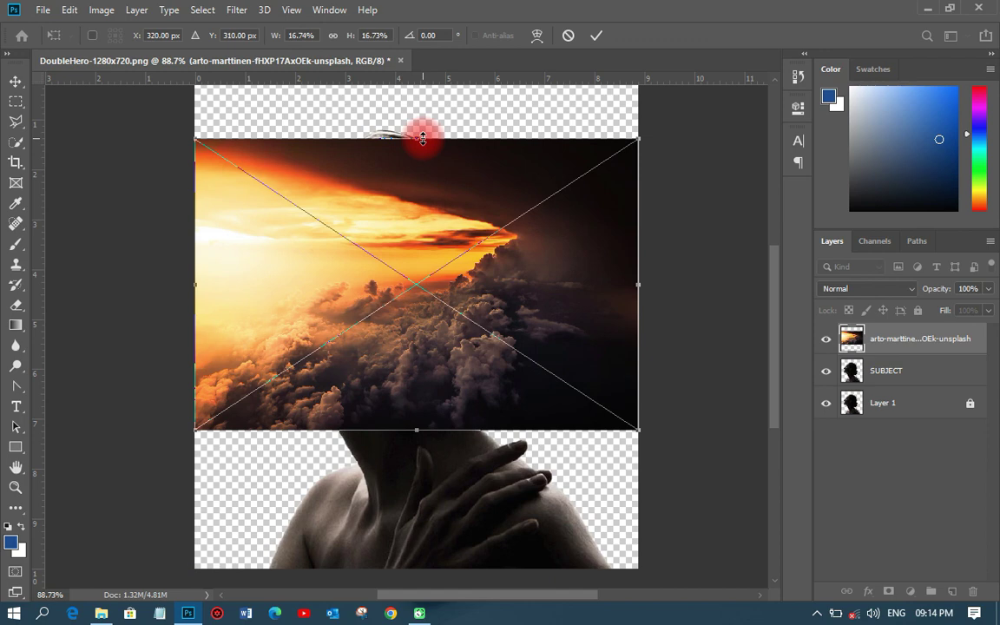
left_click_drag(423, 137, 420, 446)
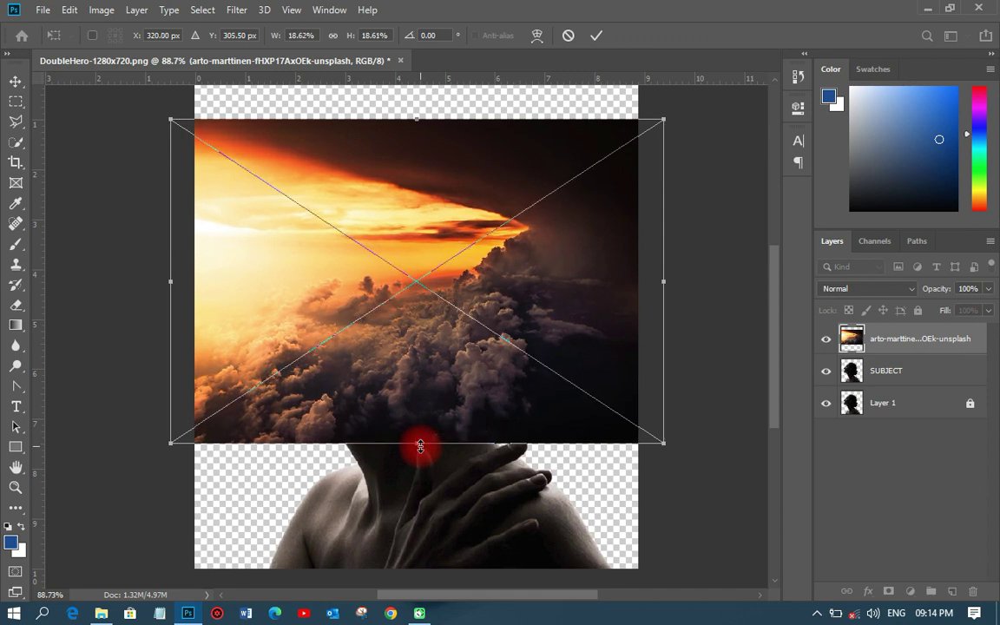
key("Return")
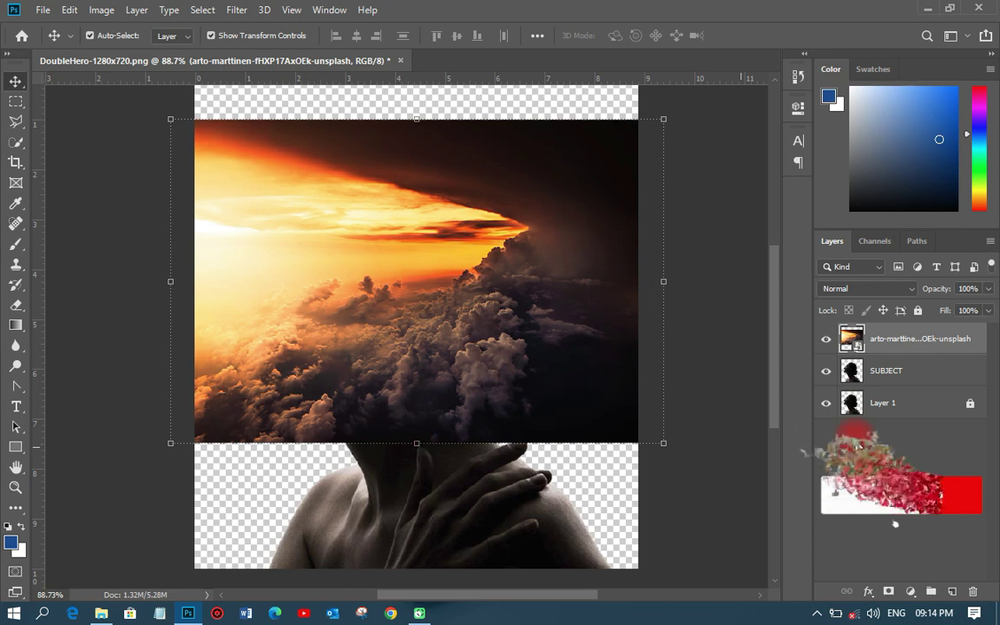
- Rasterize the sunset cloud layer and clip it to the SUBJECT layer with a clipping mask
right_click(892, 341)
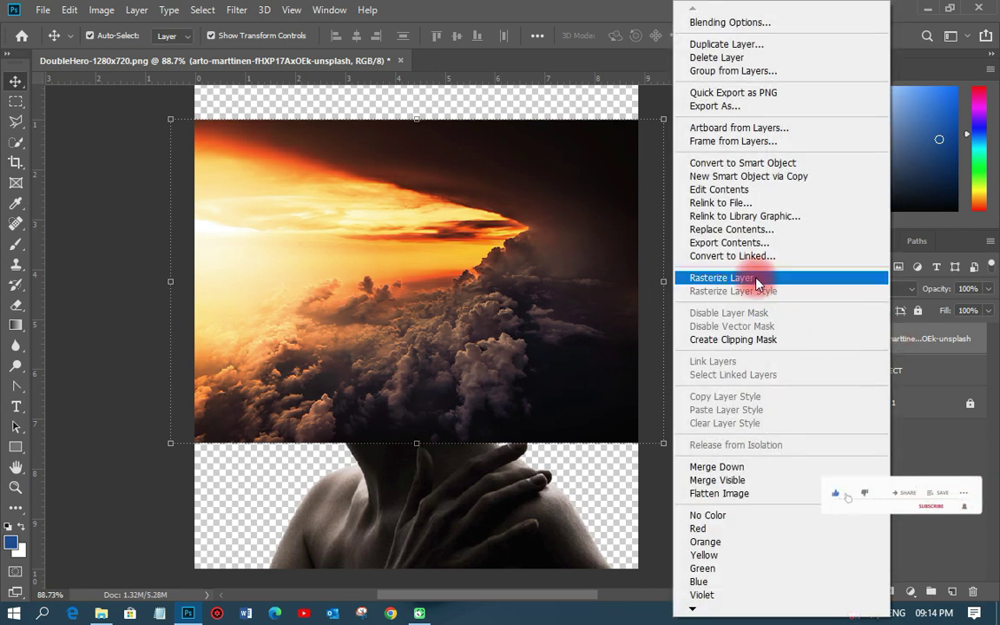
left_click(753, 279)
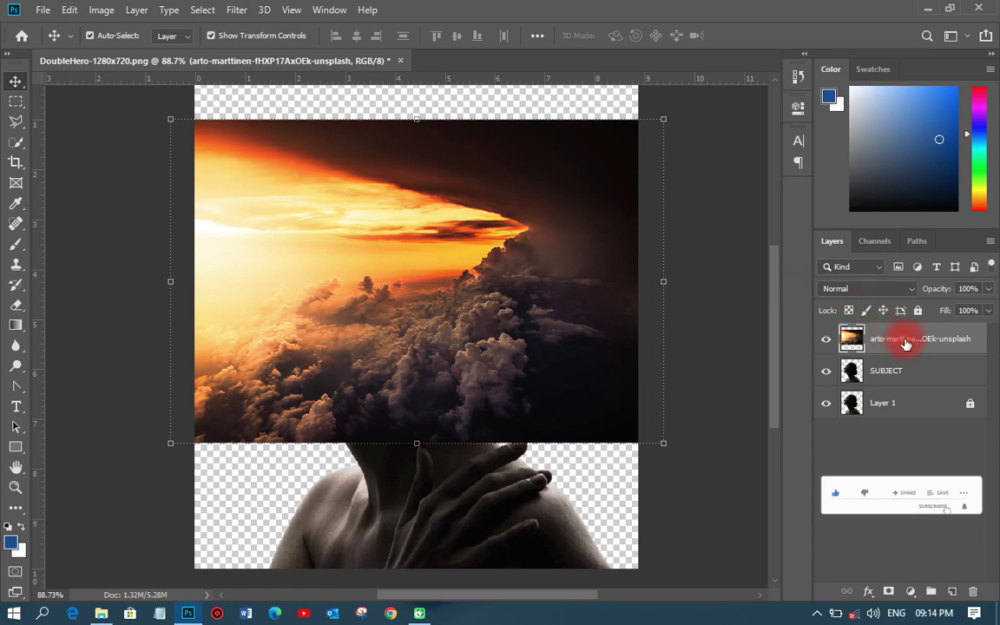
right_click(905, 340)
left_click(774, 299)
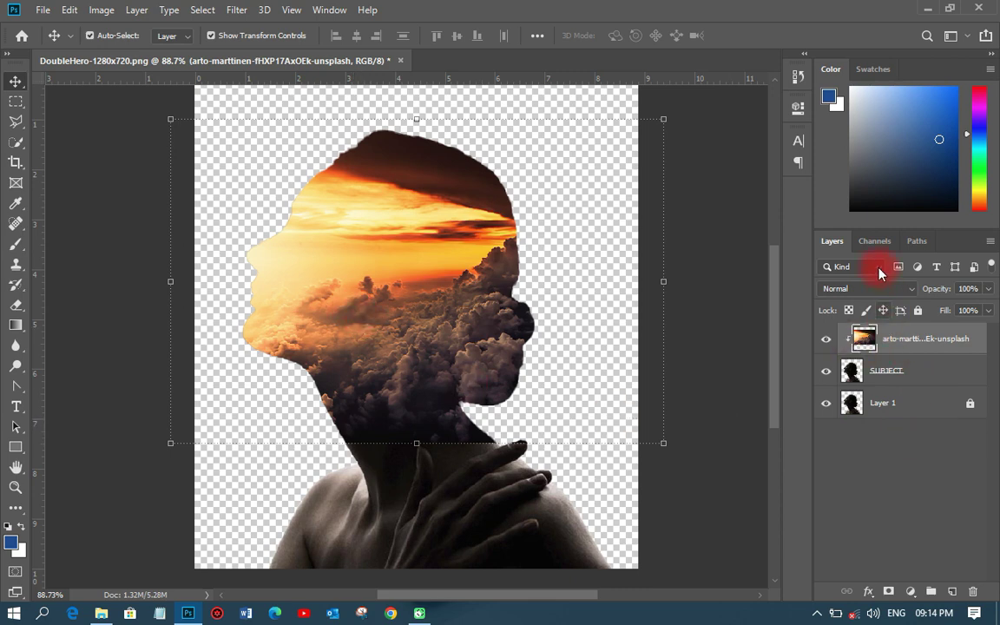
- Set the clipped cloud layer's blend mode to Screen
left_click(854, 288)
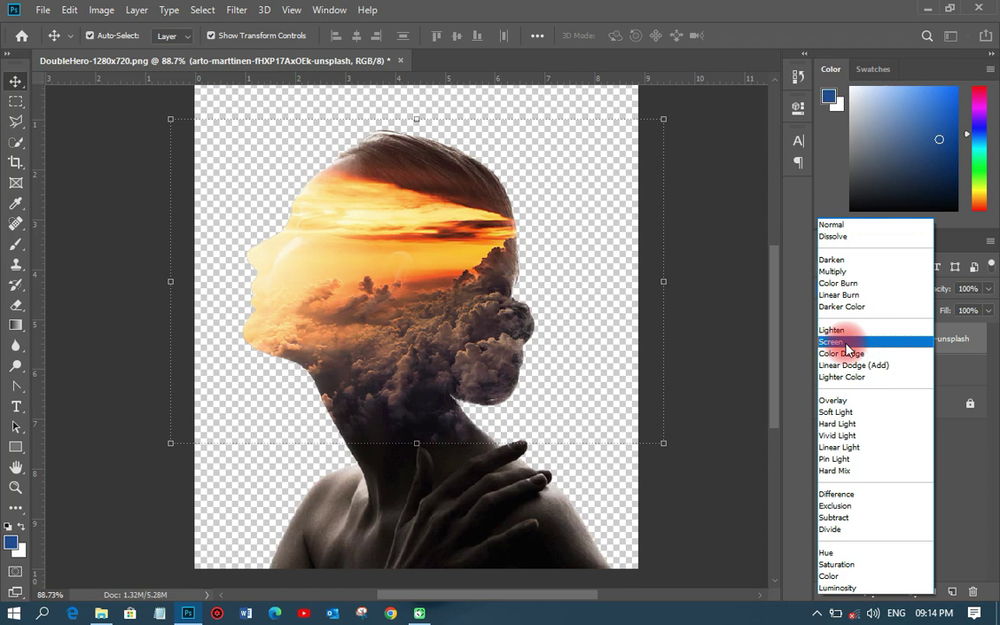
left_click(847, 347)
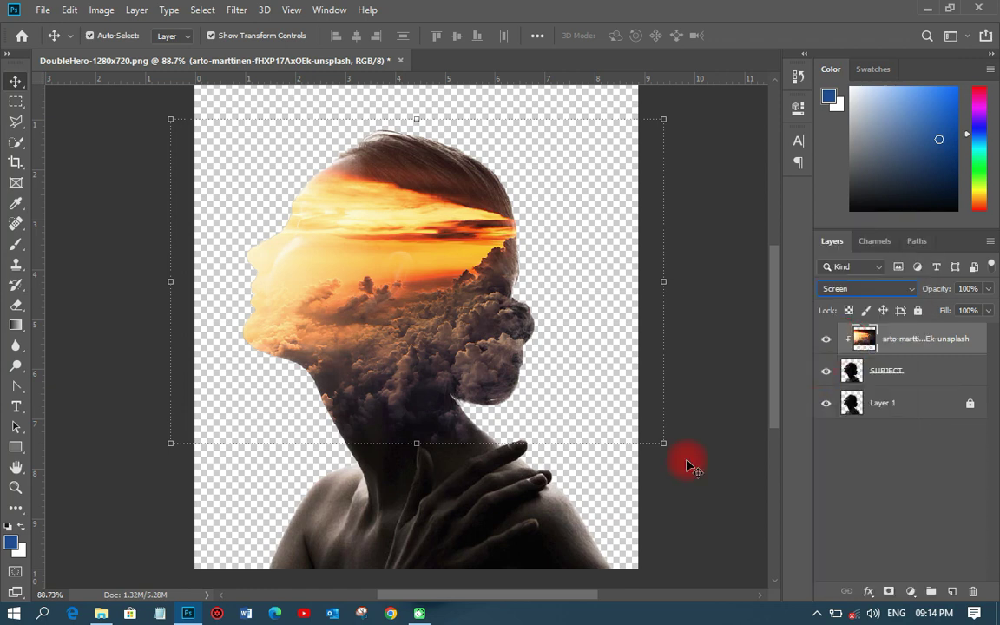
left_click(660, 495)
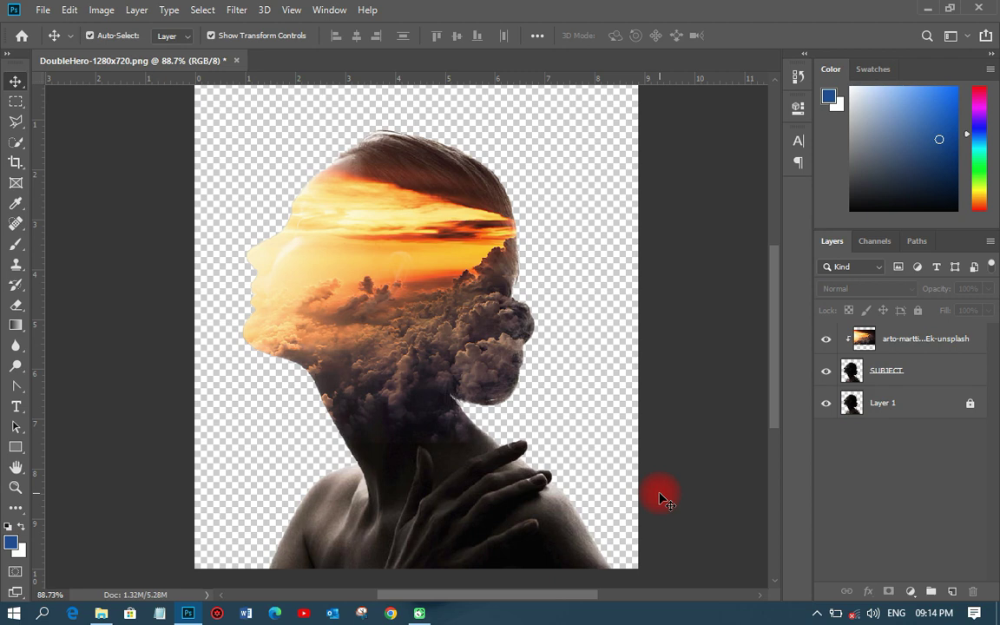
- Add a layer mask to the clipped cloud layer
left_click(907, 339)
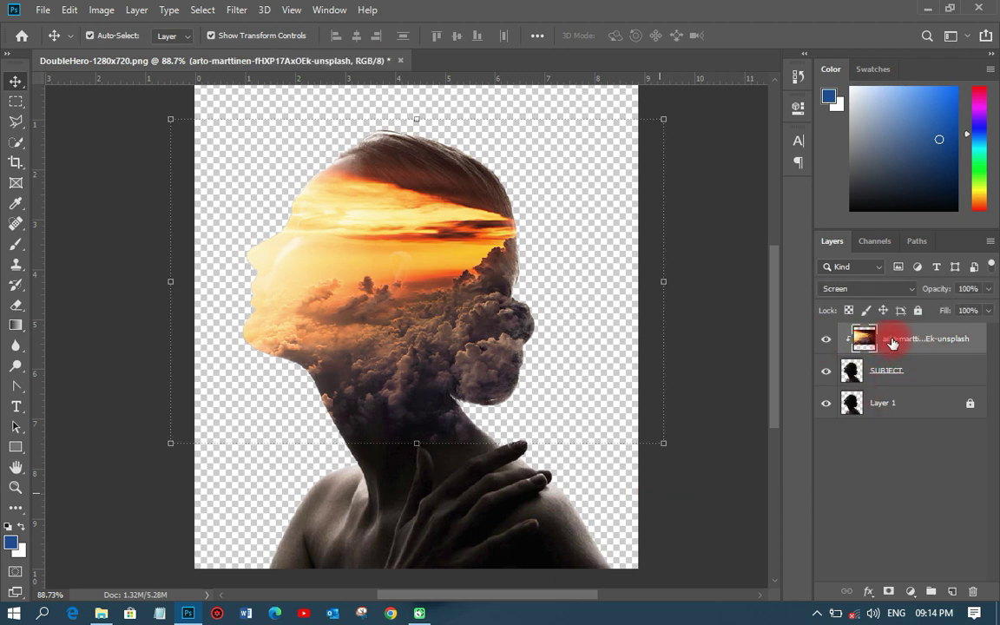
left_click(892, 356, "alt")
left_click(888, 588)
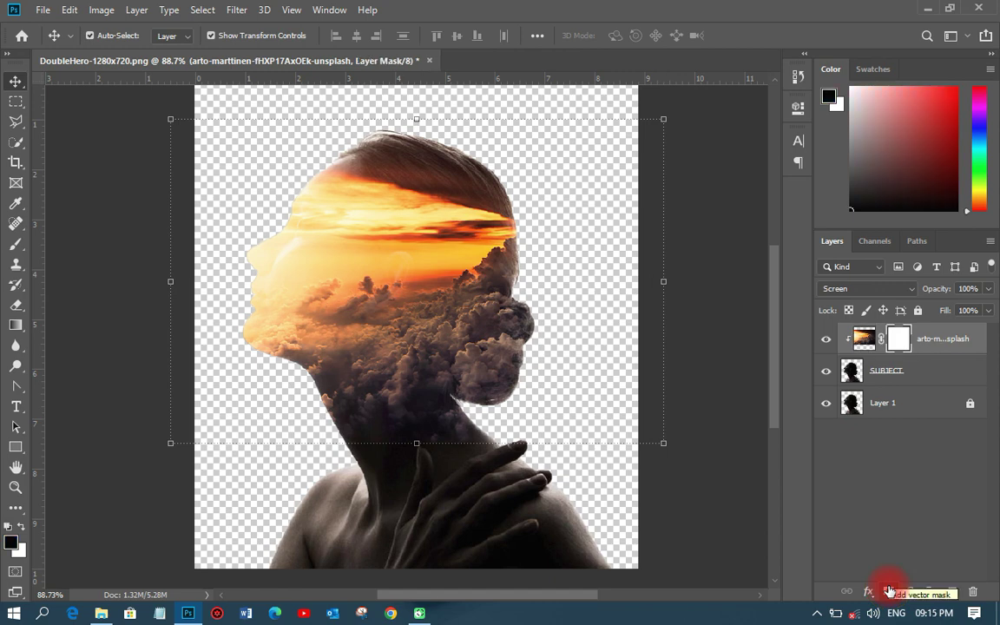
- Paint black on the cloud layer's mask with the 369 px brush to bring back the woman's face
left_click(15, 251)
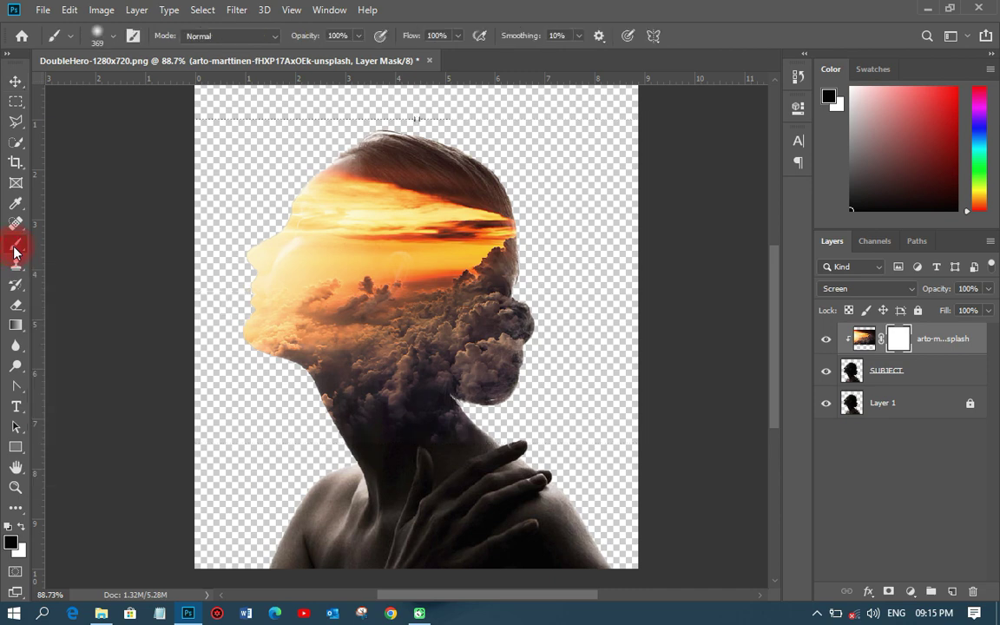
left_click(901, 339)
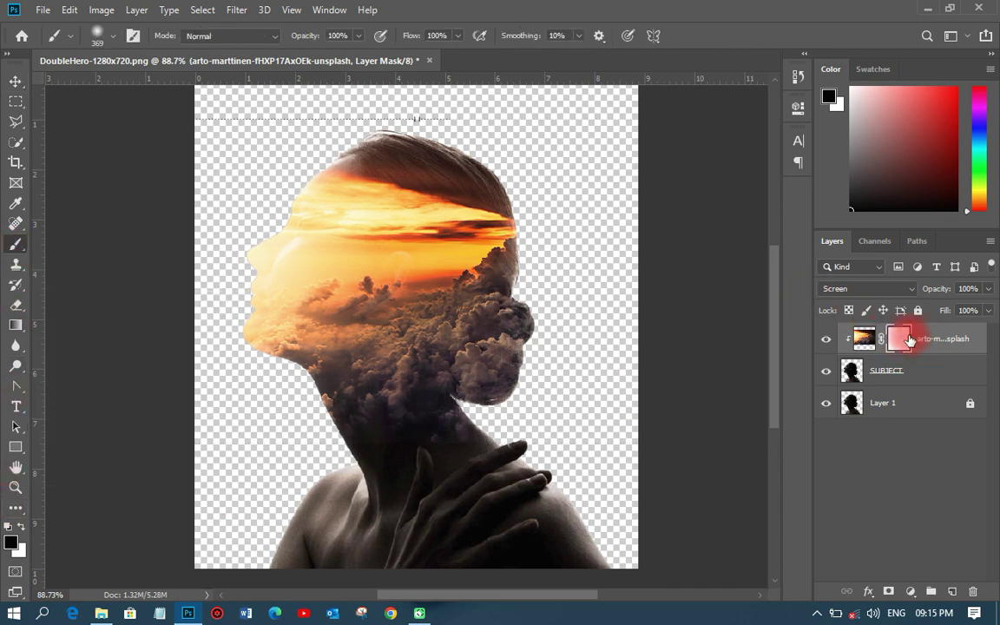
left_click(8, 527)
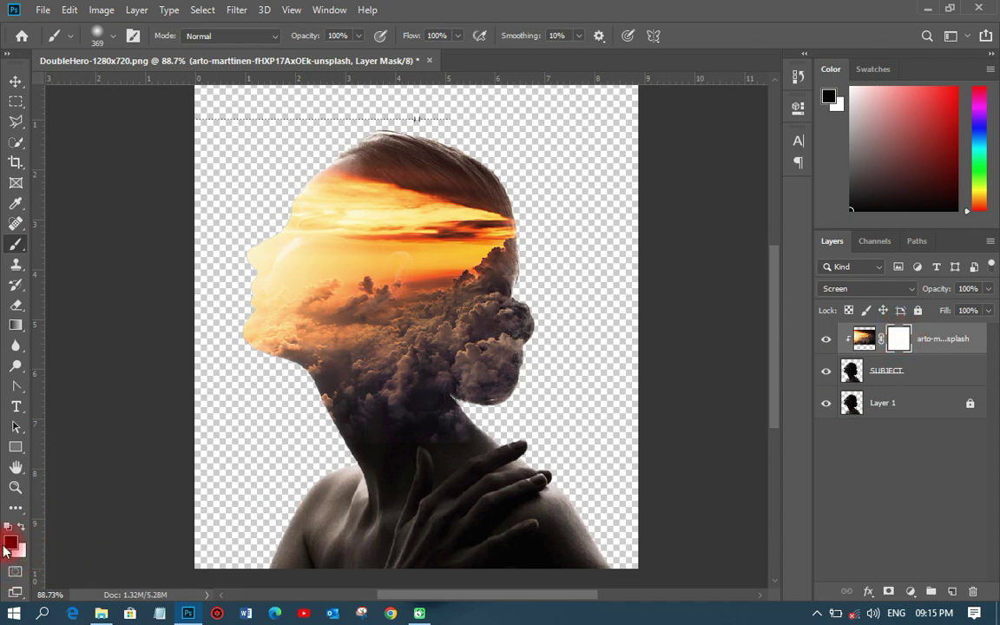
key("d")
left_click(259, 320)
key("Caps_Lock")
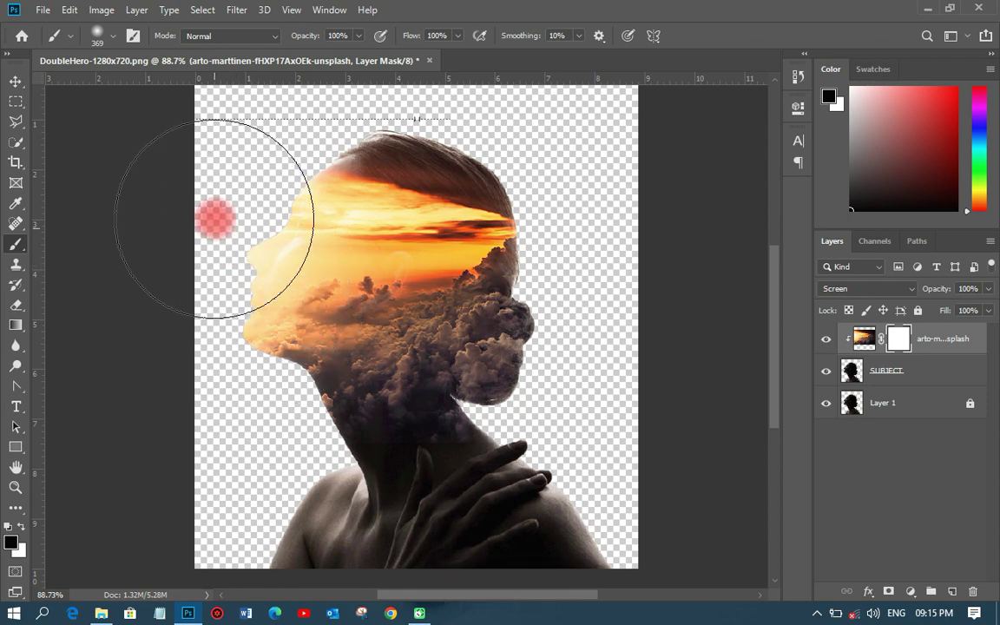
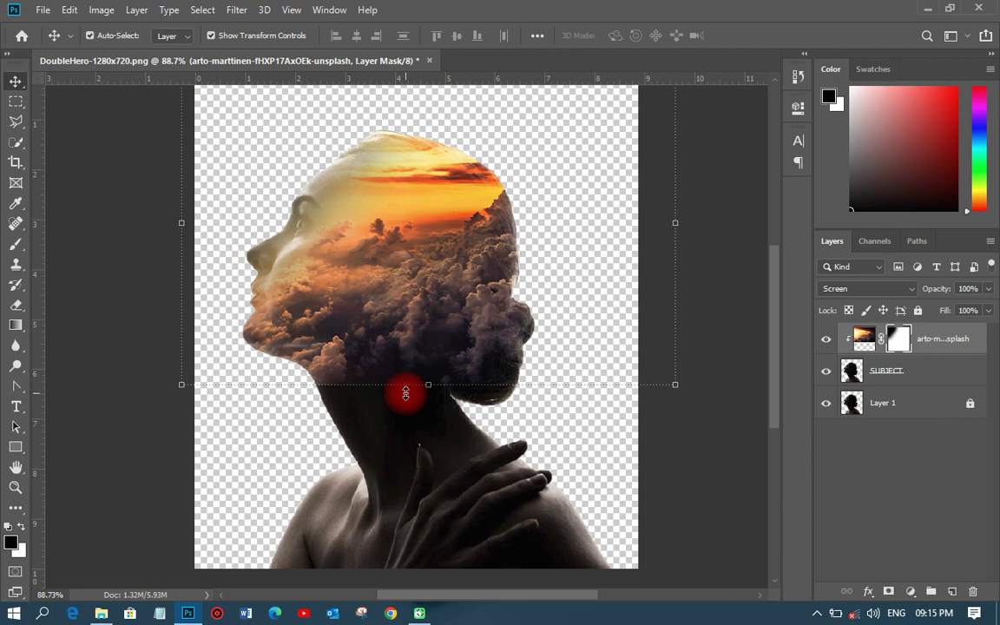
- Stretch the masked cloud layer vertically to about 152% height, keeping its width at 100%, so it covers the head and neck
left_click_drag(405, 394, 435, 446)
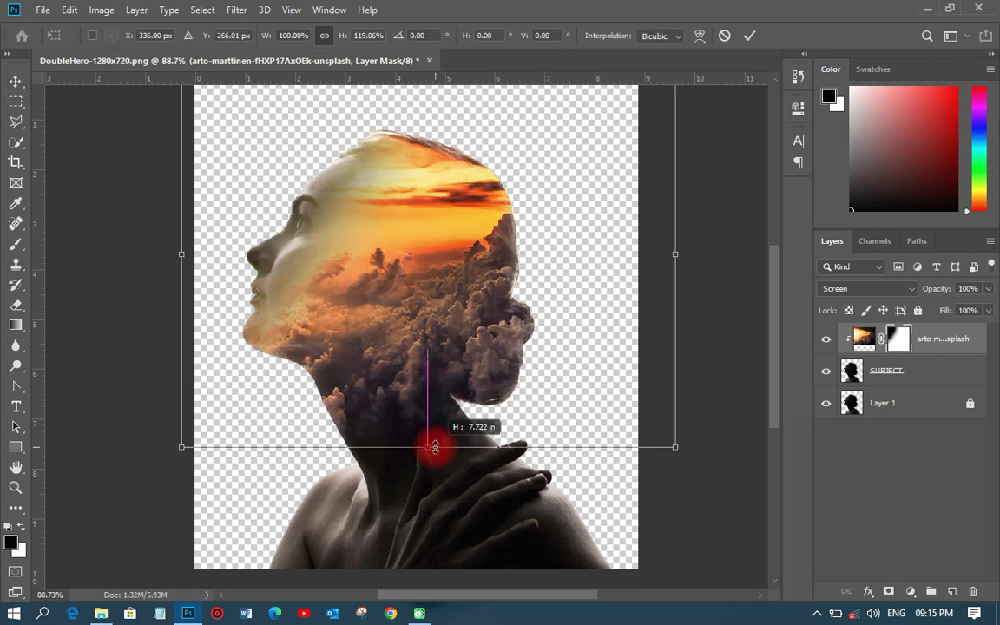
left_click_drag(435, 447, 435, 452)
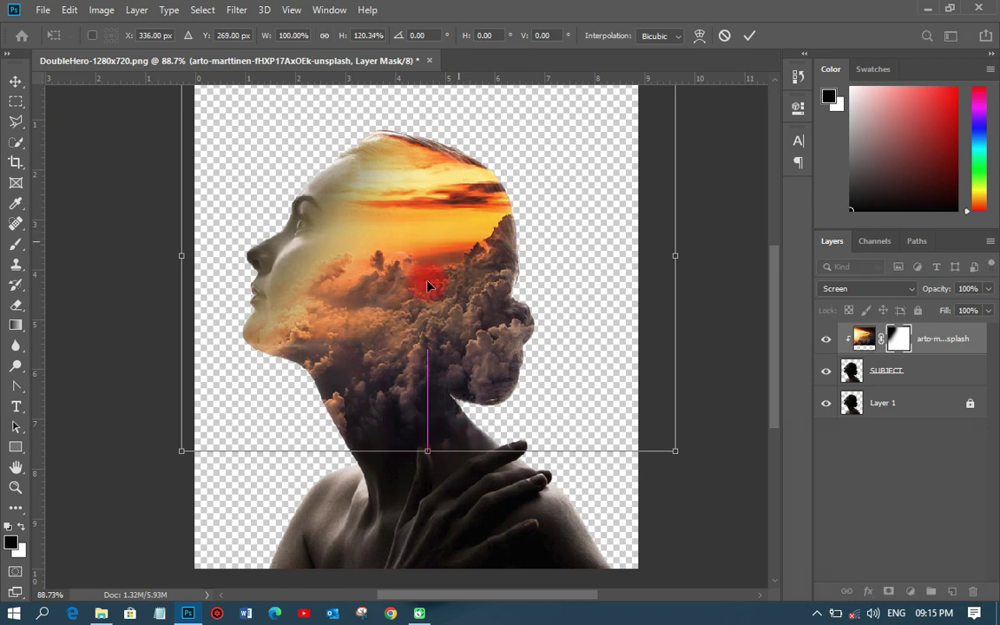
scroll(384, 325, "down", 1)
key("shift")
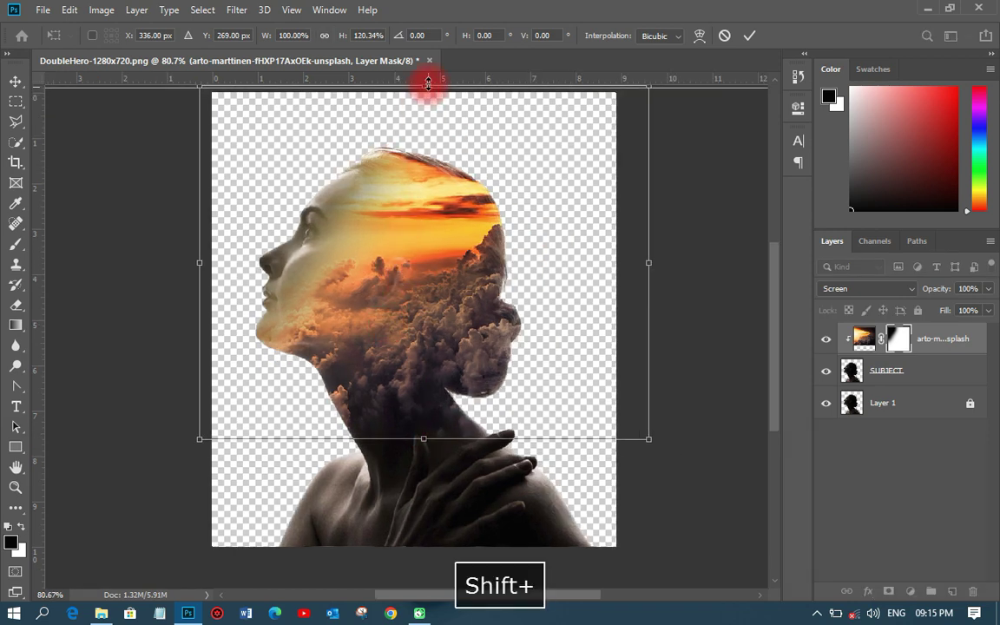
left_click_drag(428, 82, 453, 152)
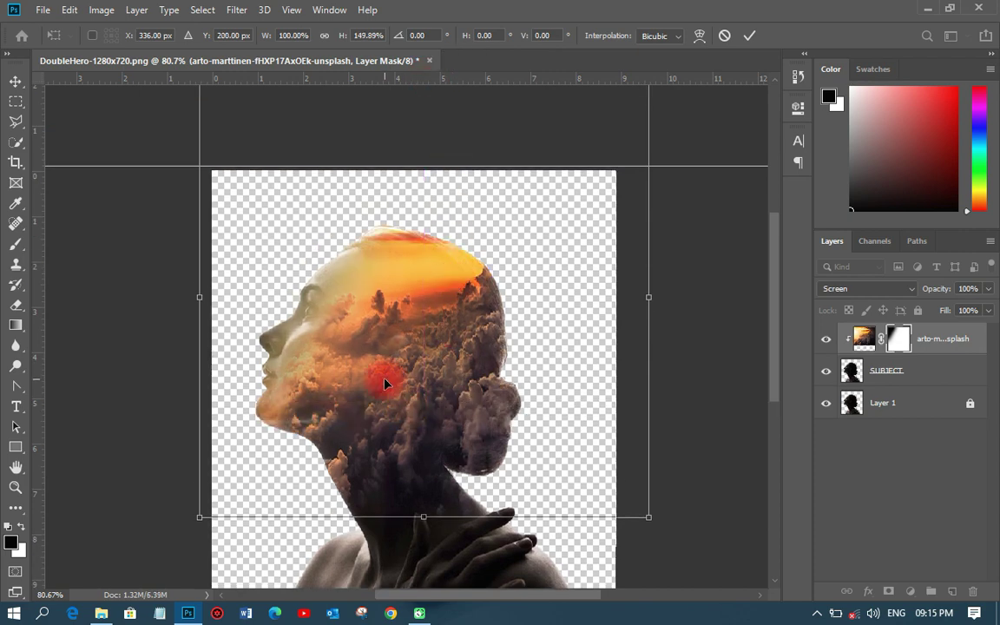
key("shift")
left_click_drag(425, 517, 431, 522)
key("Return")
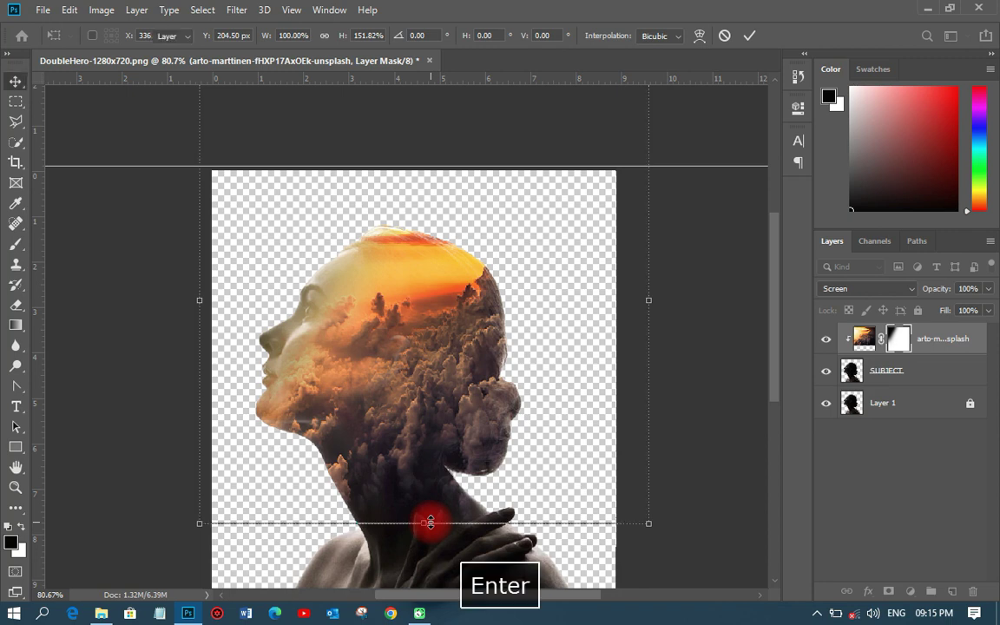
key("ctrl+0")
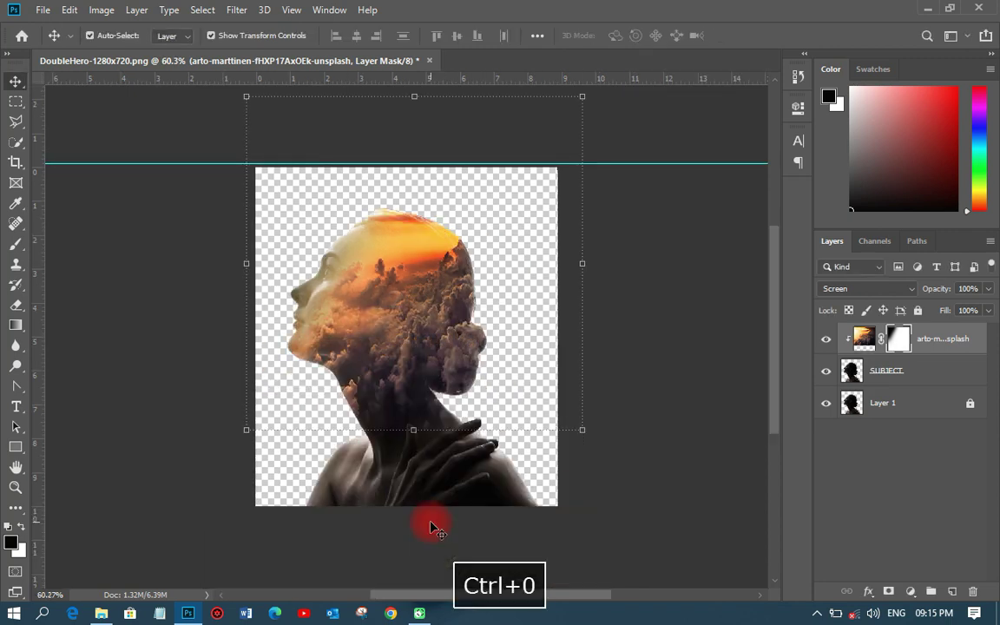
left_click(658, 453)
key("ctrl+0")
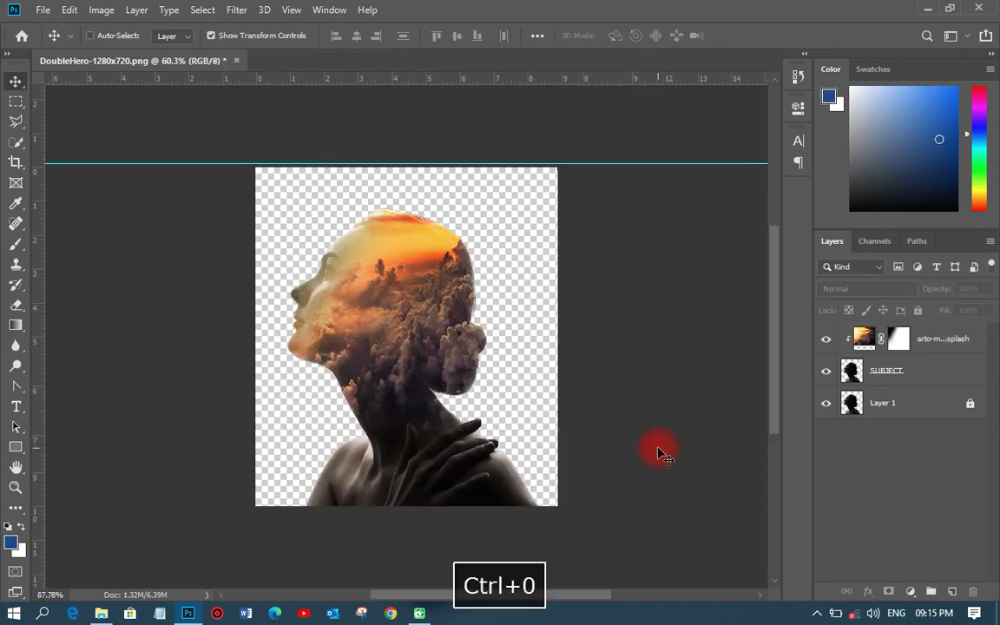
- Paint black on the cloud layer's mask with a 133 px brush to fade the clouds around the lower neck and hand
left_click(897, 340)
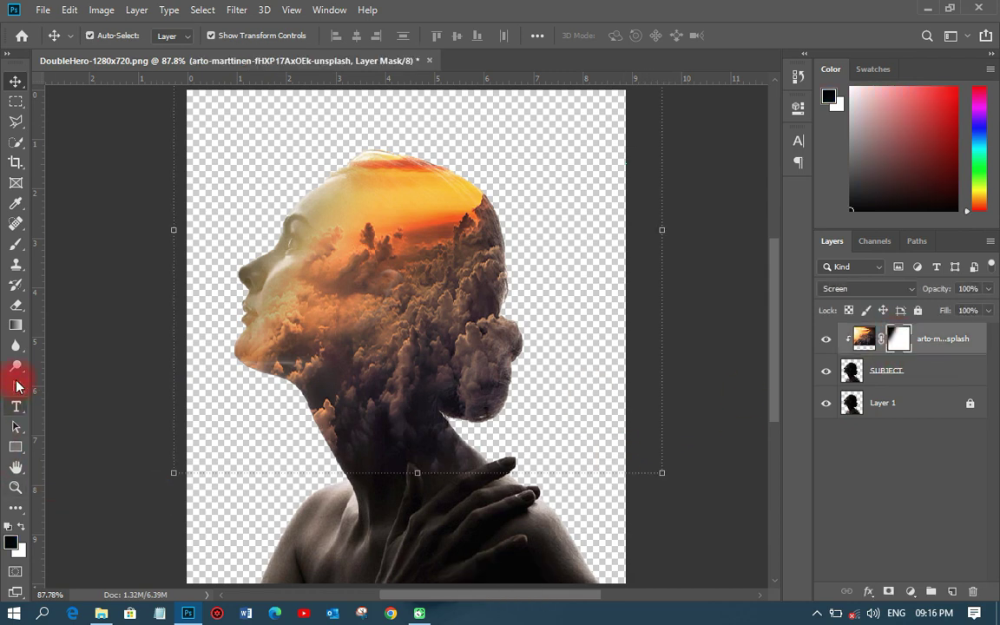
left_click(15, 244)
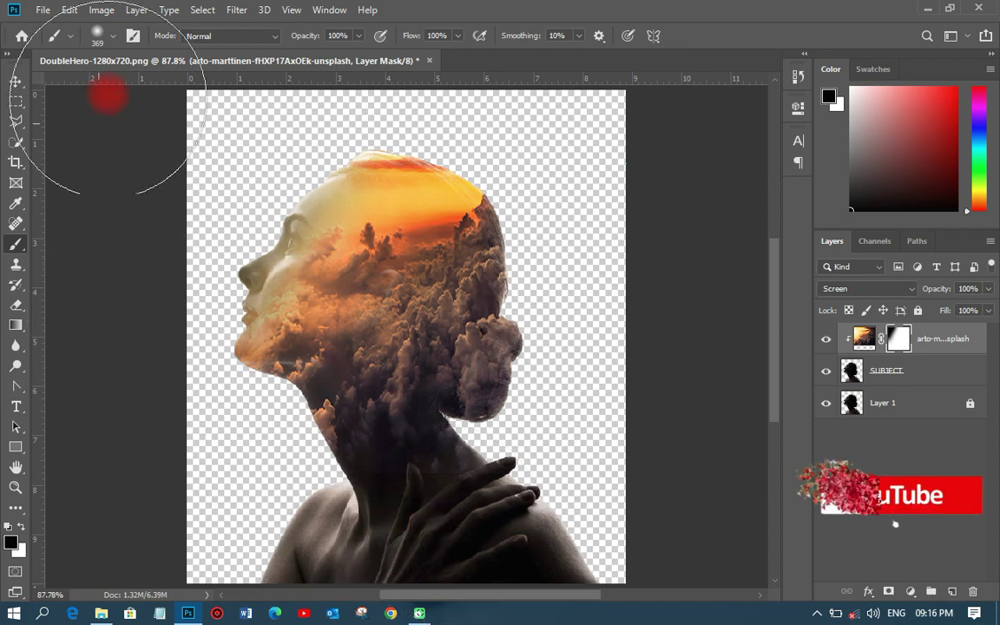
left_click(111, 38)
mouse_move(133, 85)
left_mouse_down()
mouse_move(161, 89)
mouse_move(145, 85)
left_mouse_up()
key("Return")
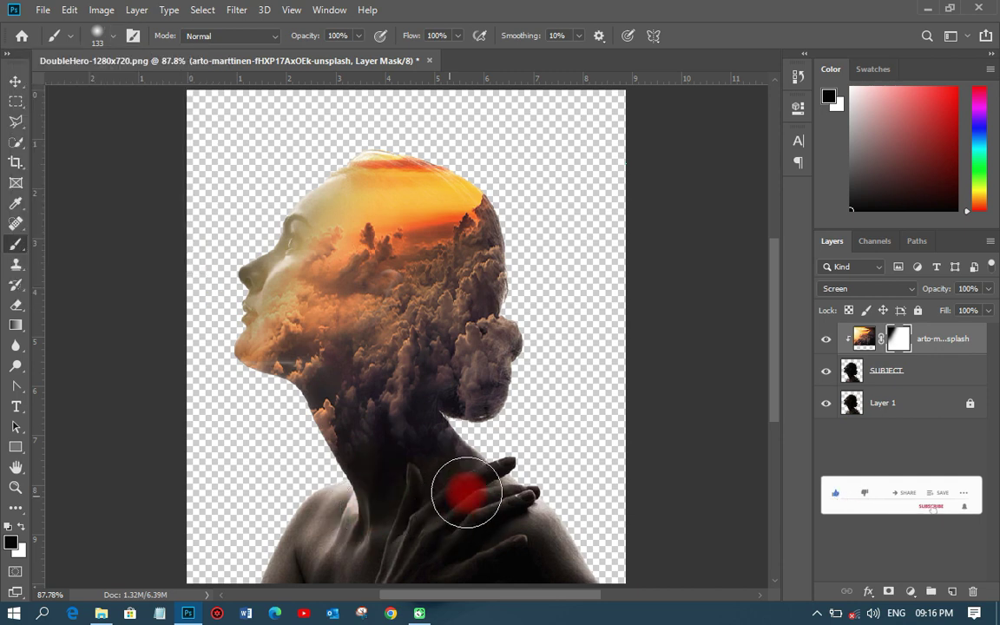
mouse_move(465, 492)
left_mouse_down()
mouse_move(497, 484)
mouse_move(425, 413)
left_mouse_up()
scroll(406, 357, "down", 1)
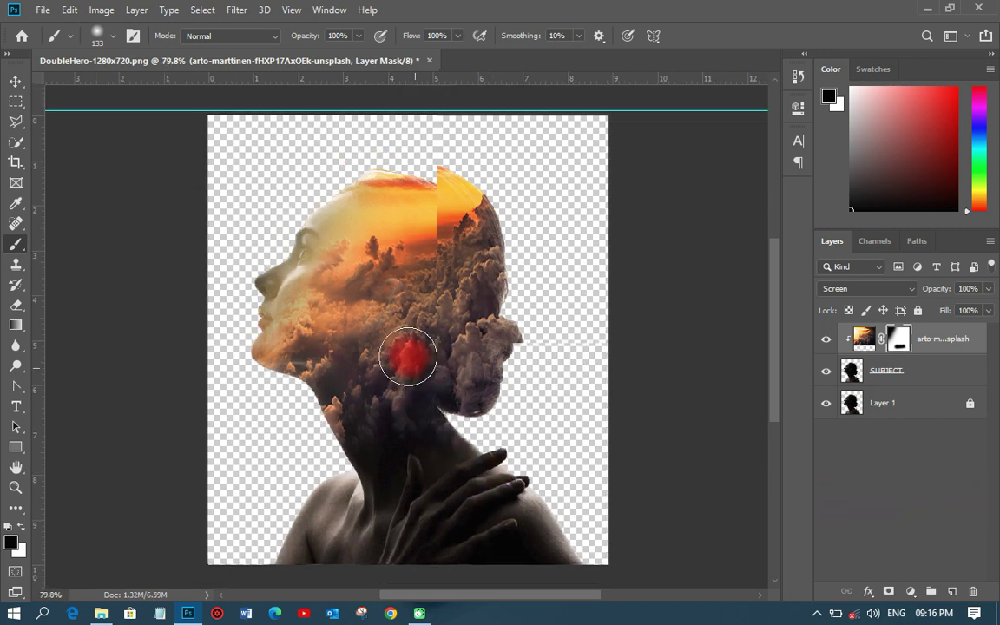
left_click(13, 80)
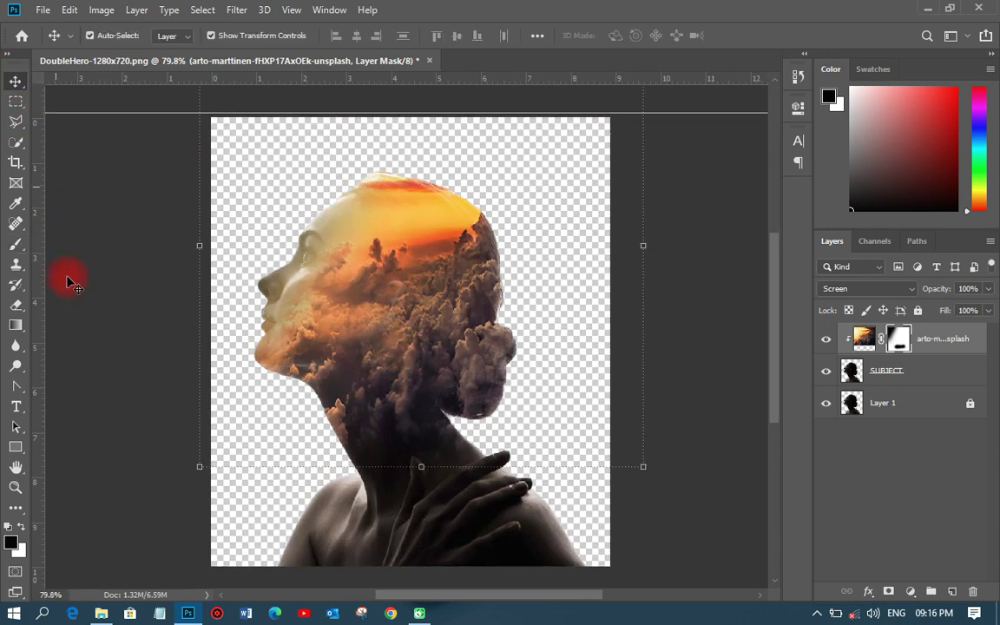
left_click(335, 372)
scroll(337, 372, "down", 1)
scroll(341, 375, "up", 1)
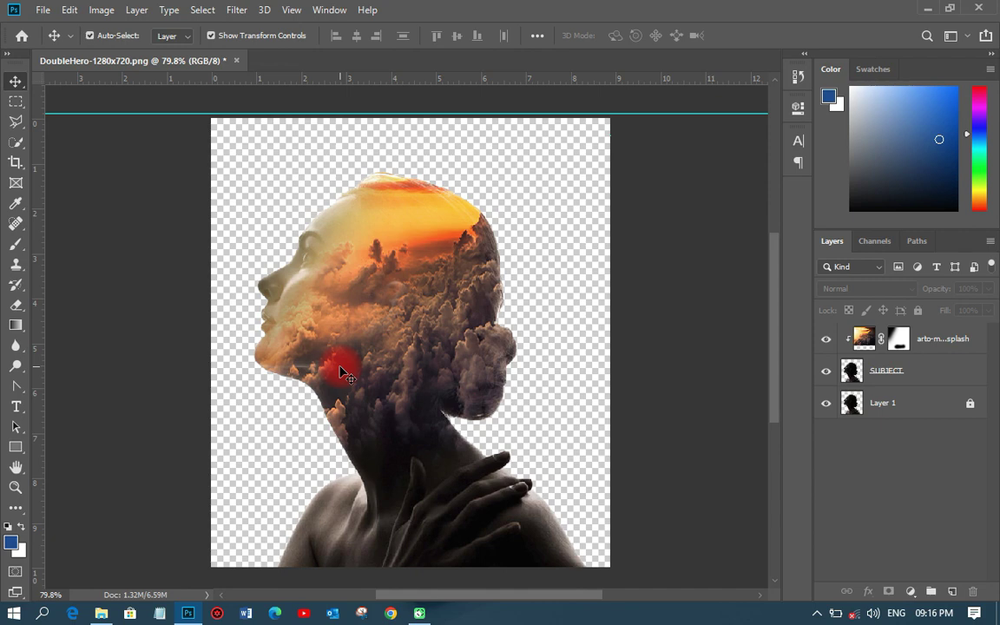
- Add a Black & White adjustment layer above the clipped cloud layer
left_click(951, 336)
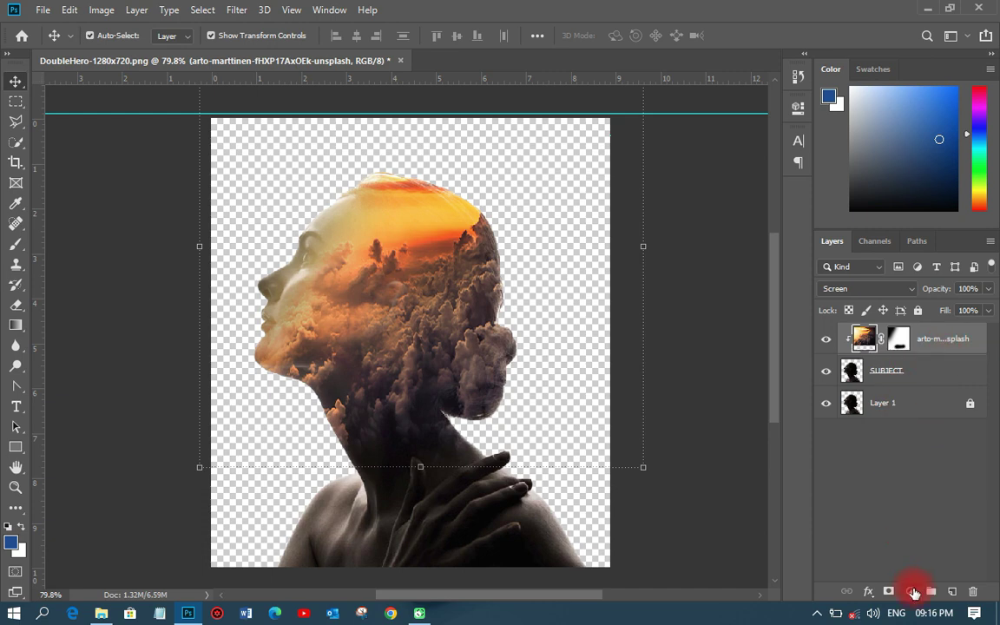
left_click(911, 591)
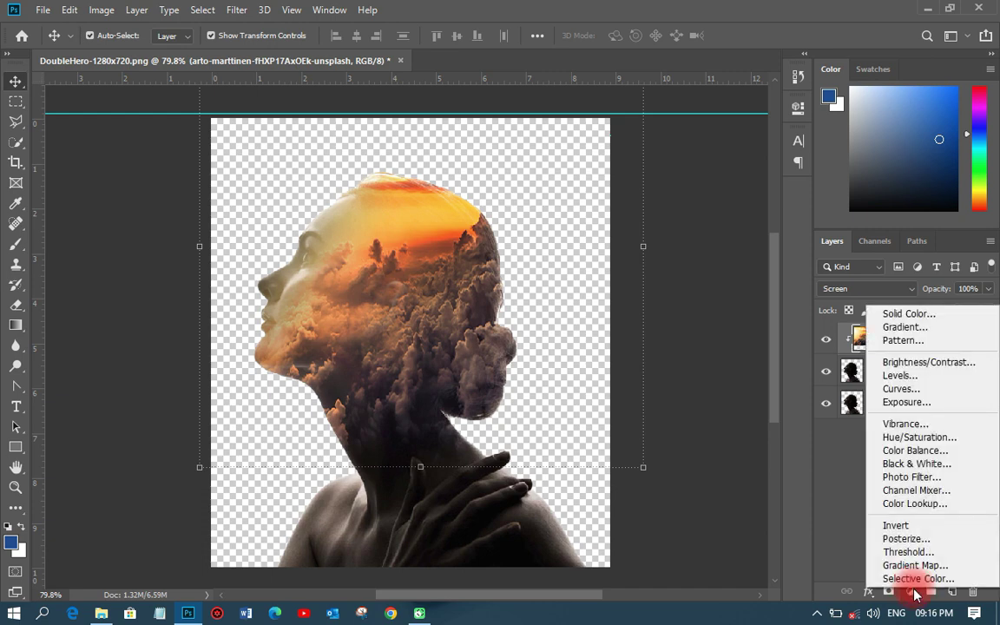
left_click(911, 463)
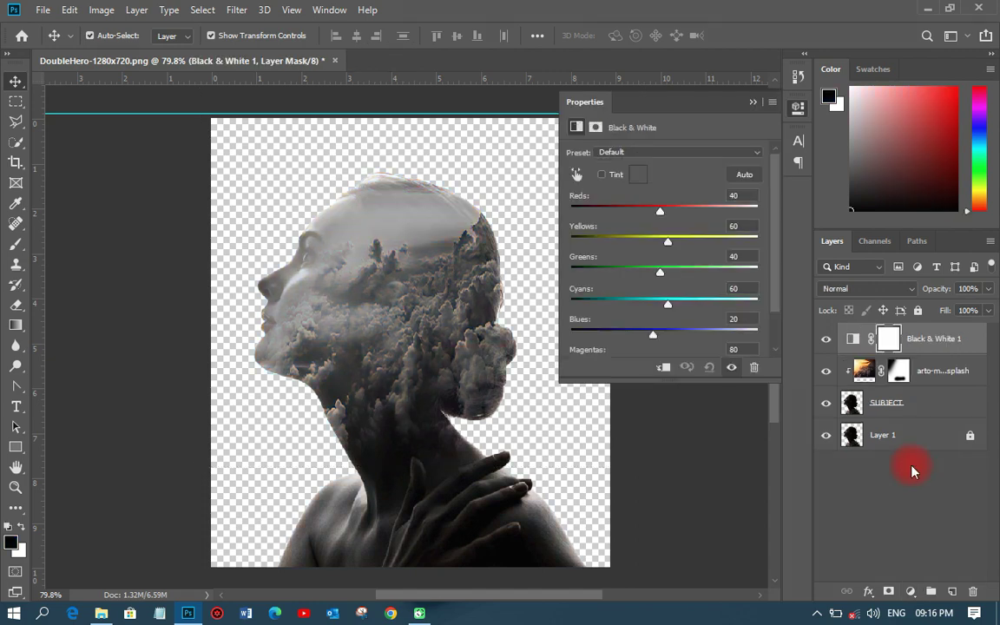
left_click(790, 116)
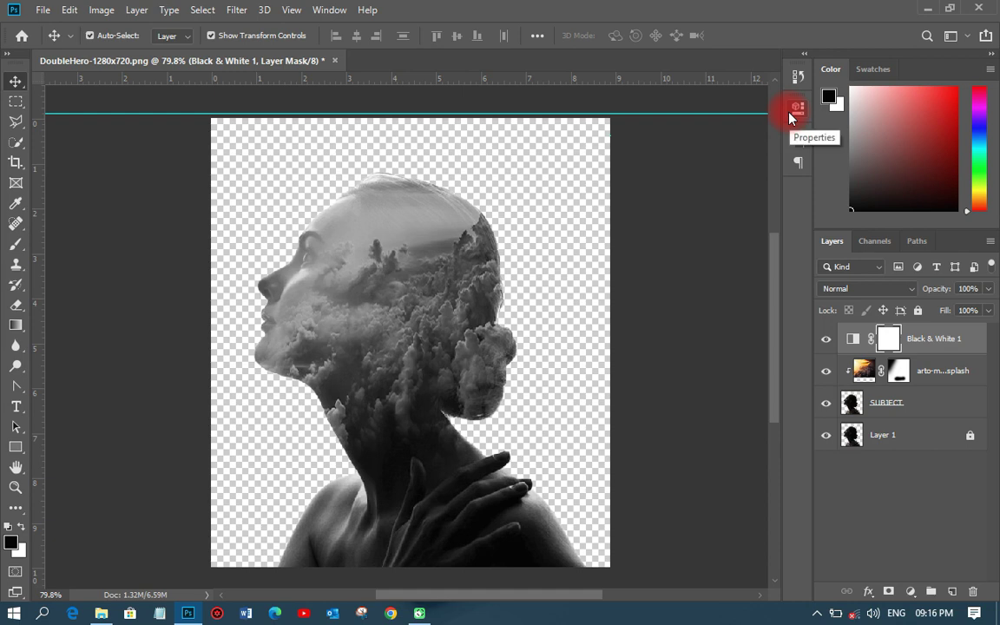
left_click(850, 347)
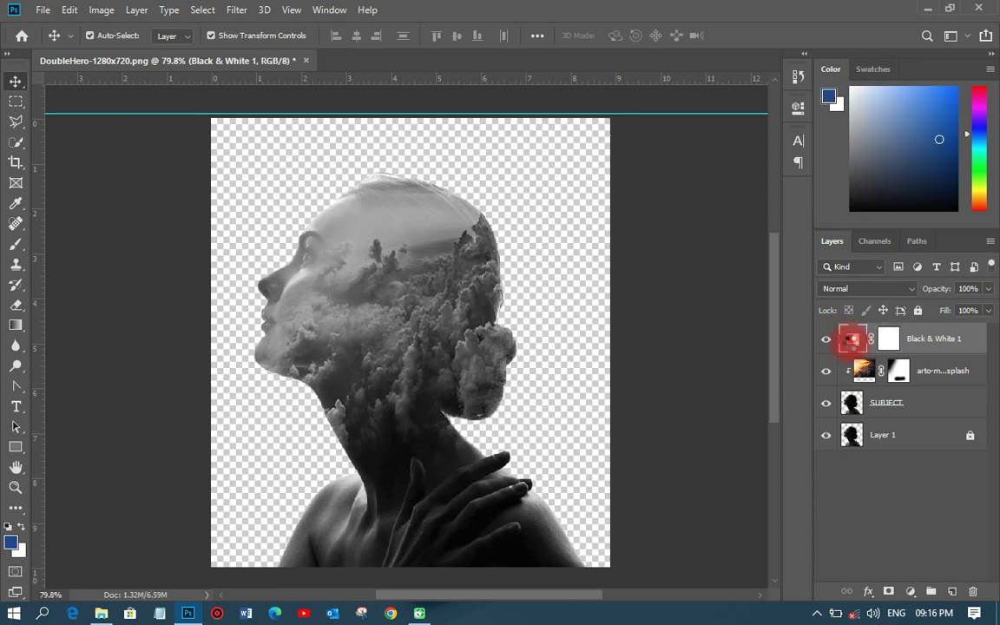
left_click(848, 288)
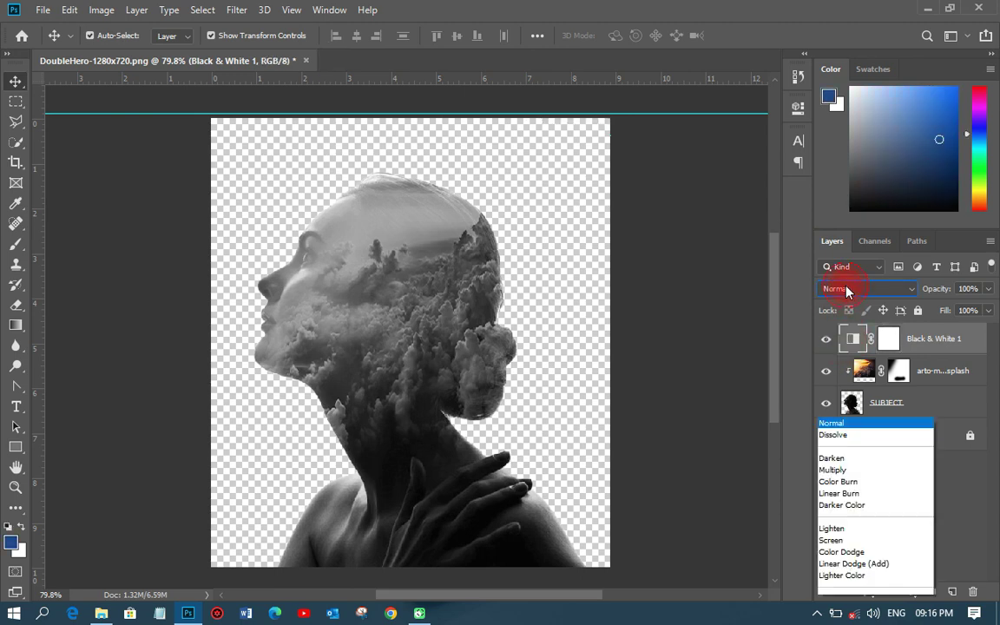
left_click(786, 251)
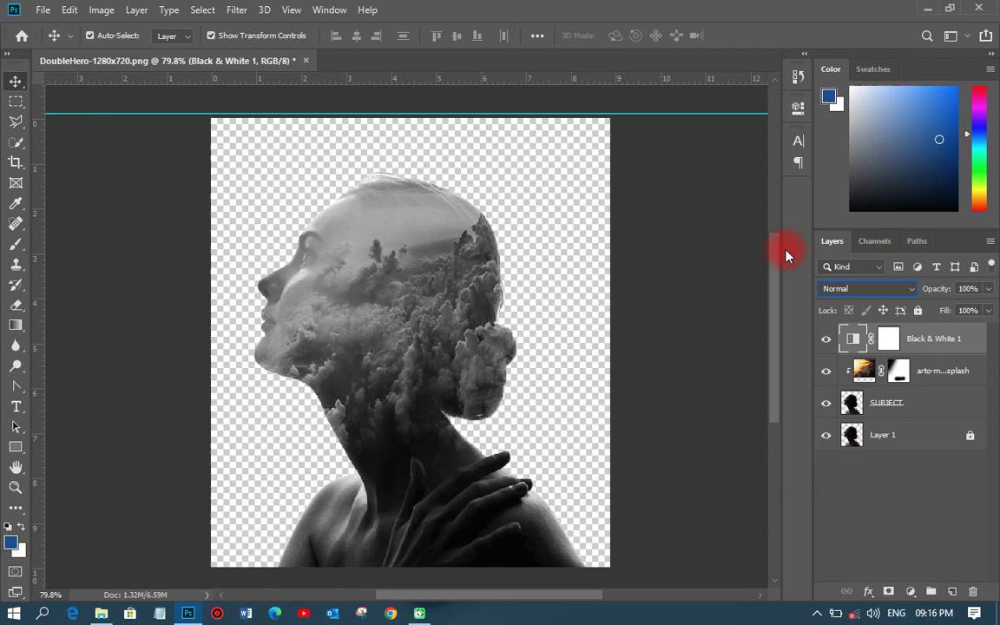
- Apply the Green Filter preset to the Black & White adjustment and set Greens to -48
double_click(854, 342)
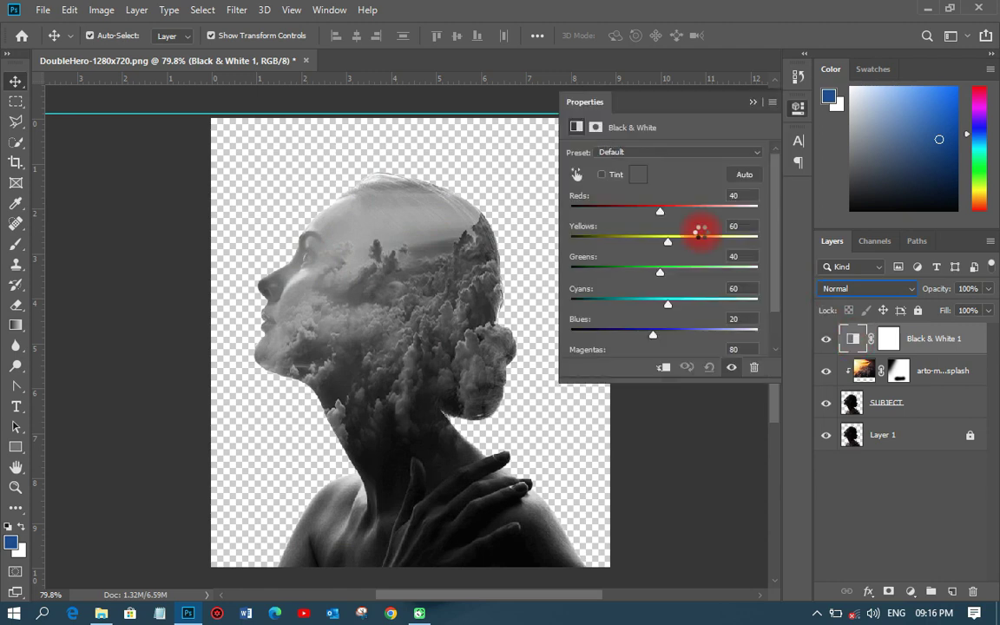
left_click(621, 153)
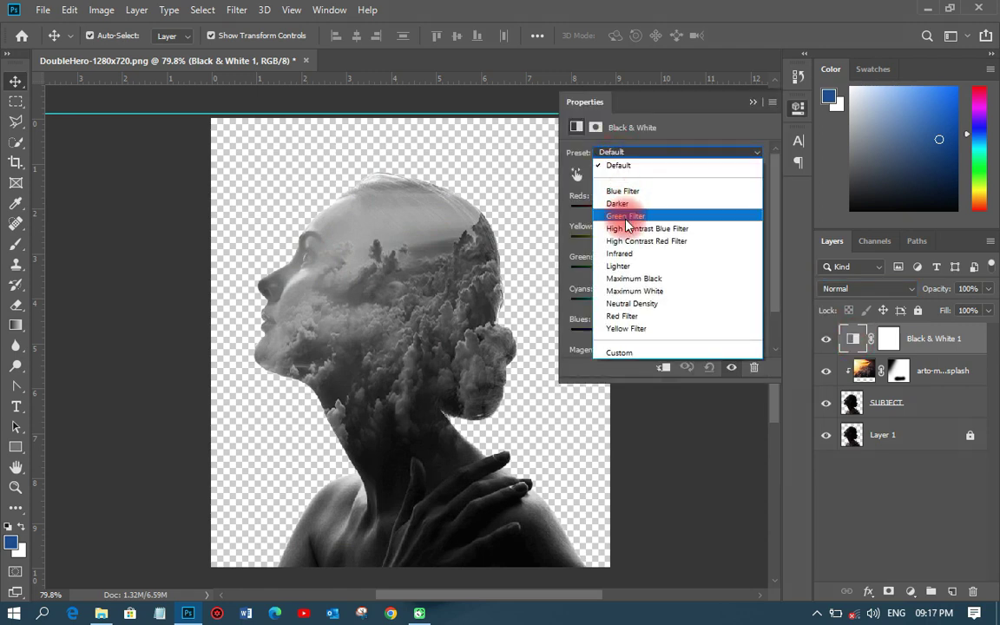
left_click(626, 217)
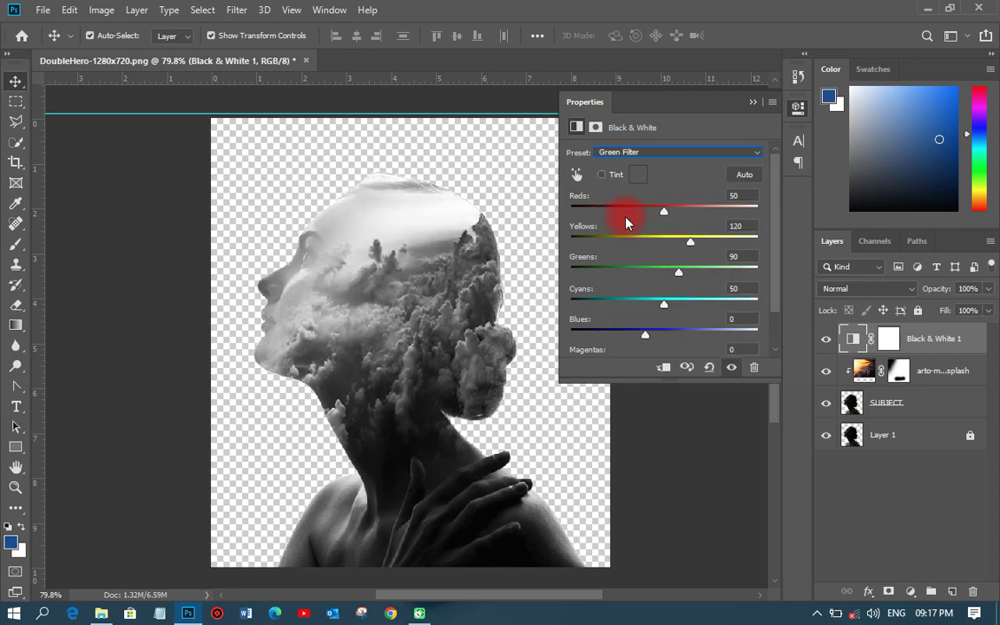
left_click_drag(677, 276, 629, 275)
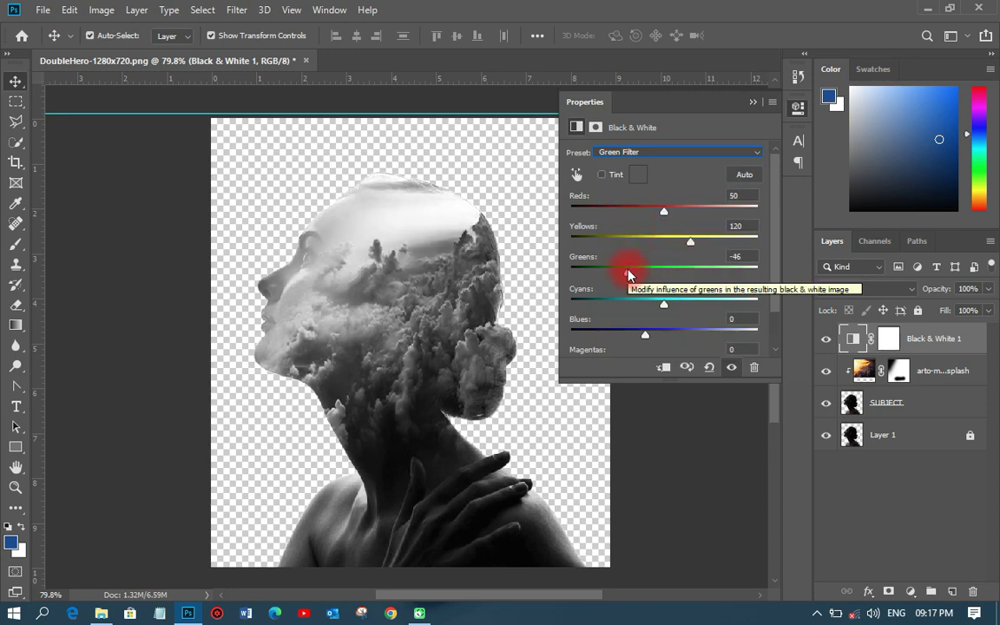
left_click_drag(629, 270, 627, 270)
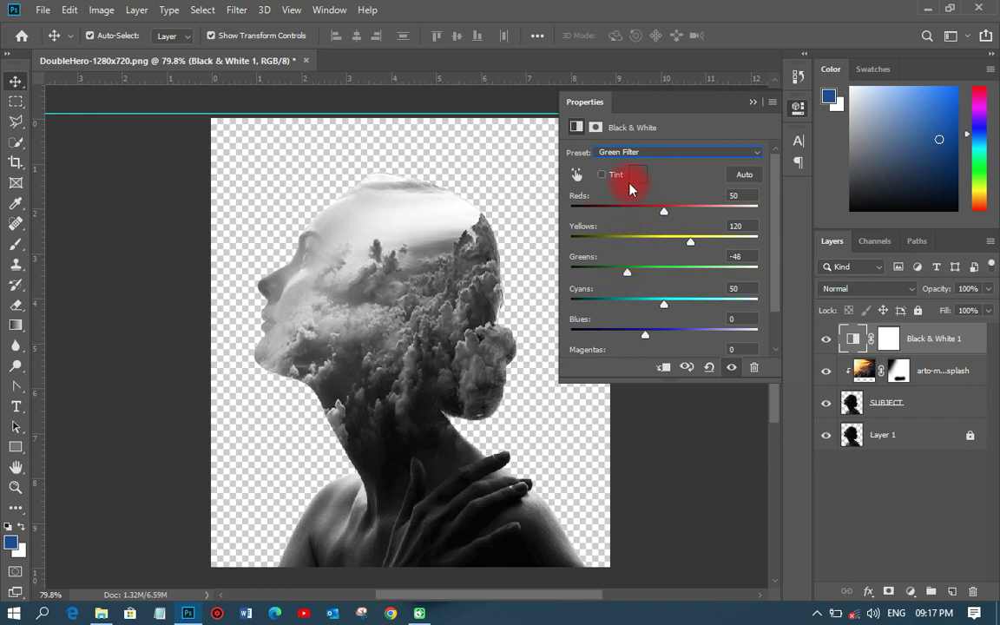
- Enable Tint on the Black & White adjustment and set the tint colour to olive 4b4a00
left_click(601, 176)
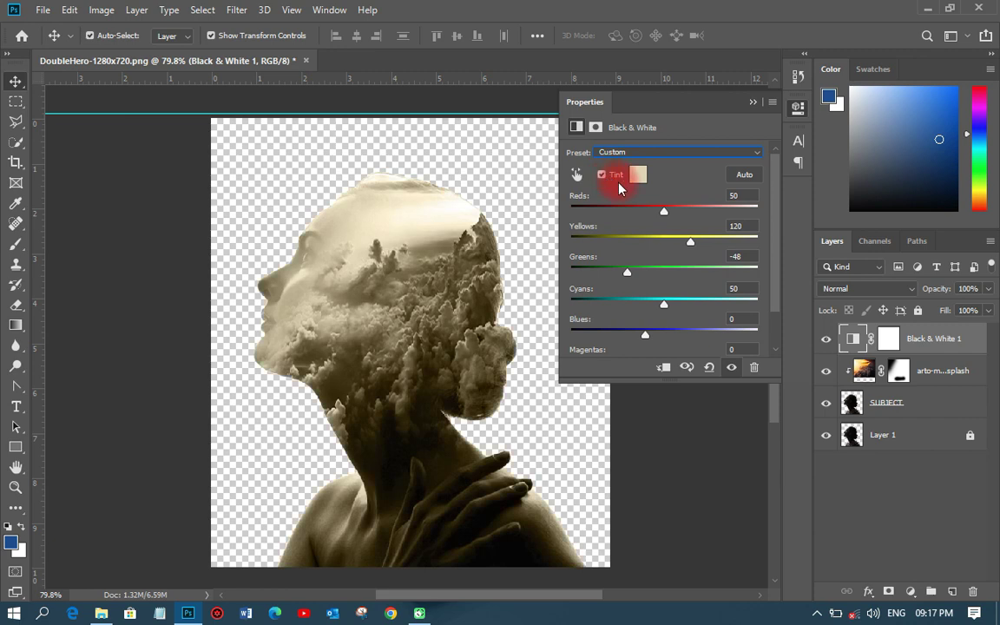
left_click(637, 176)
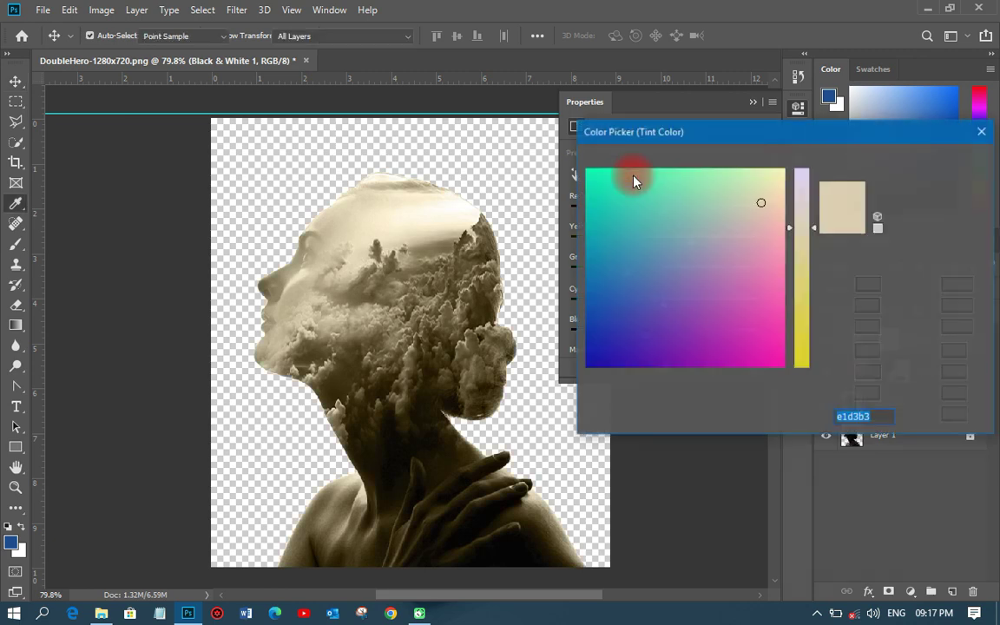
left_click(798, 345)
left_click_drag(809, 384, 809, 385)
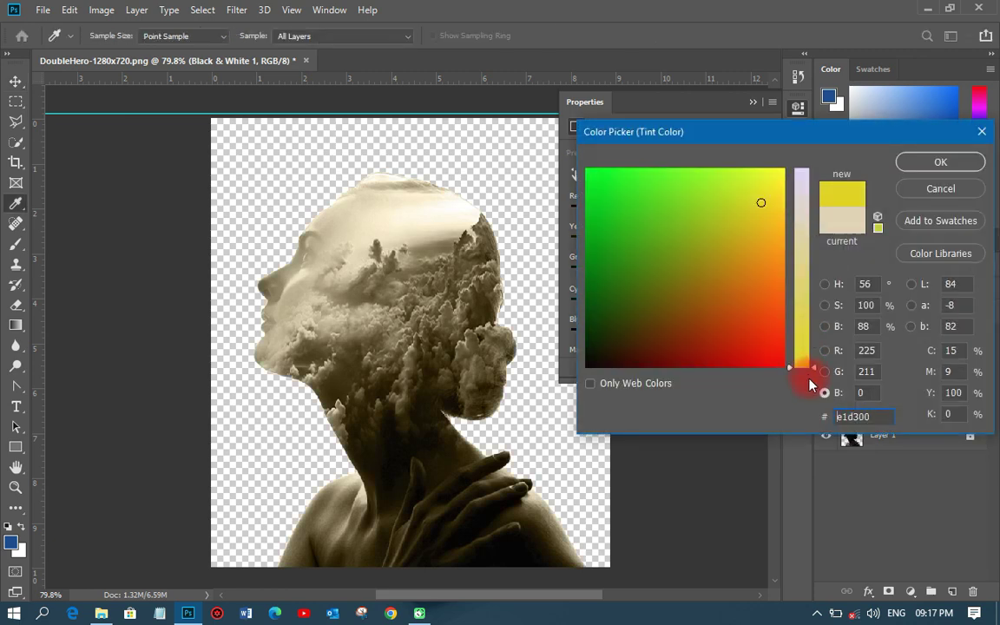
left_click(744, 356)
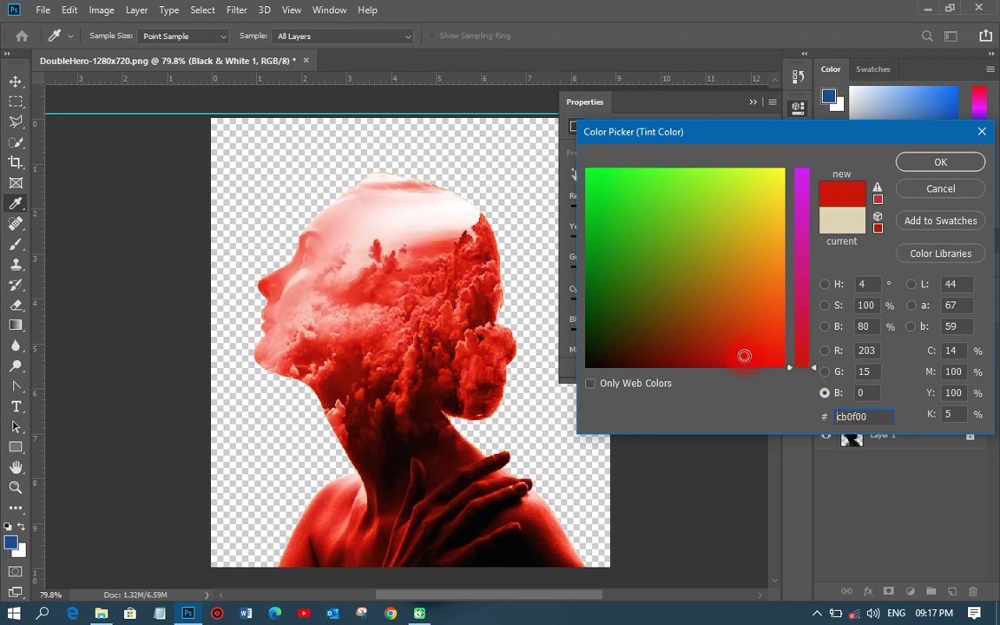
left_click(760, 230)
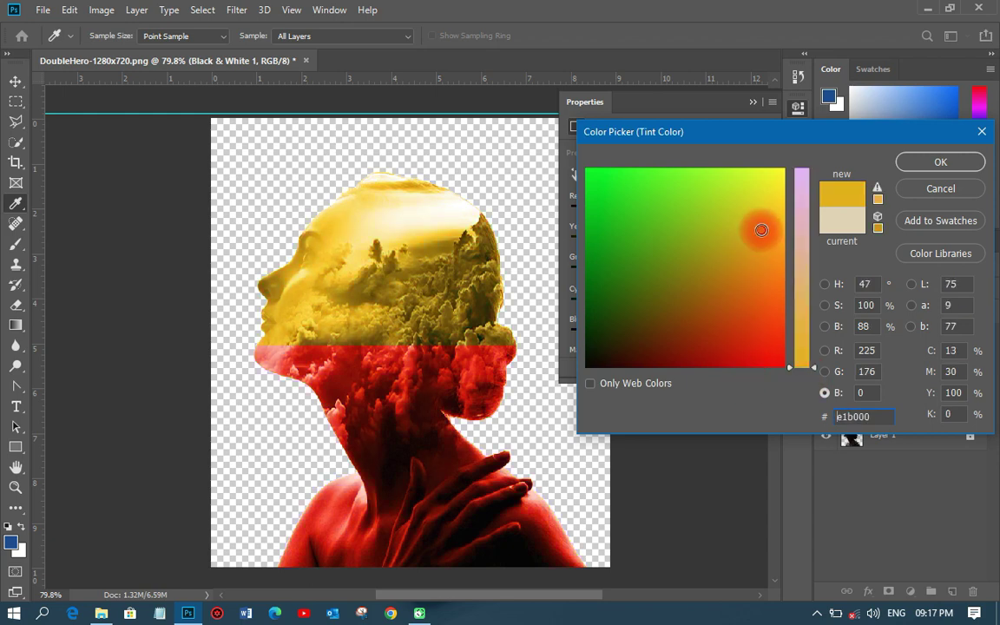
mouse_move(760, 230)
left_mouse_down()
mouse_move(761, 218)
mouse_move(623, 323)
mouse_move(643, 309)
left_mouse_up()
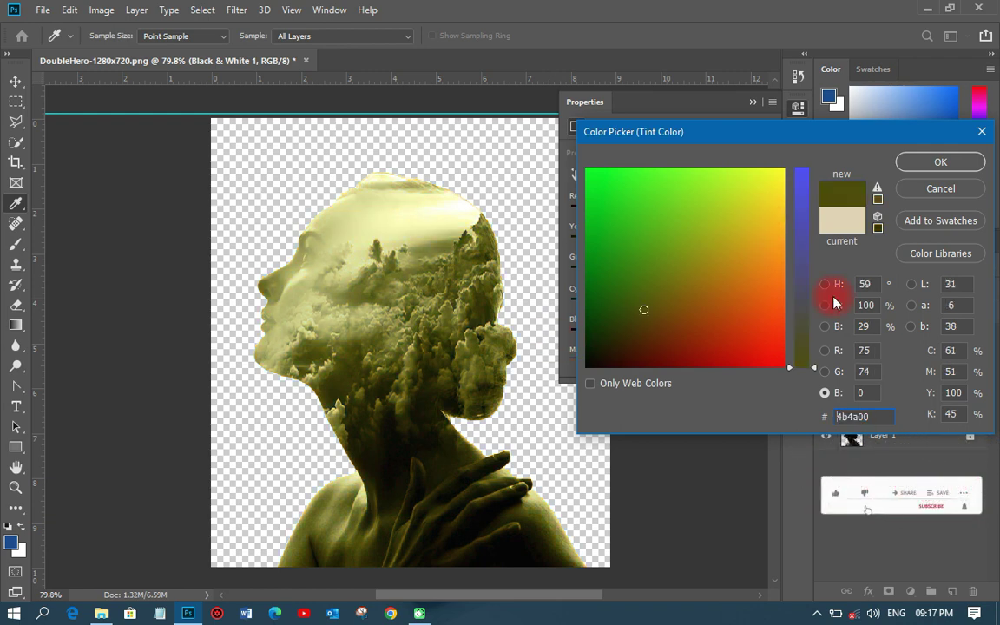
left_click(940, 165)
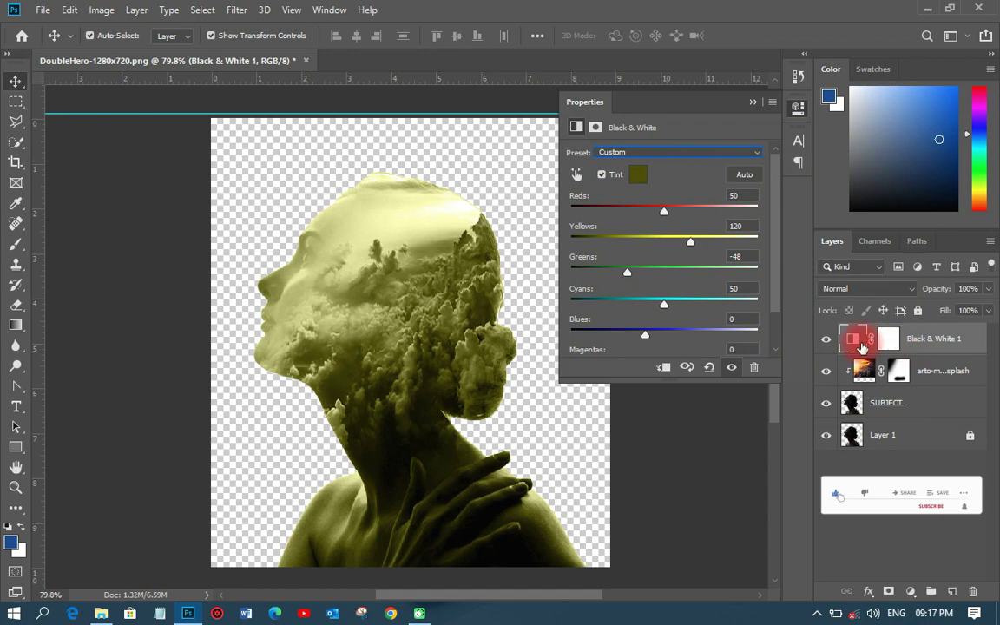
left_click(797, 110)
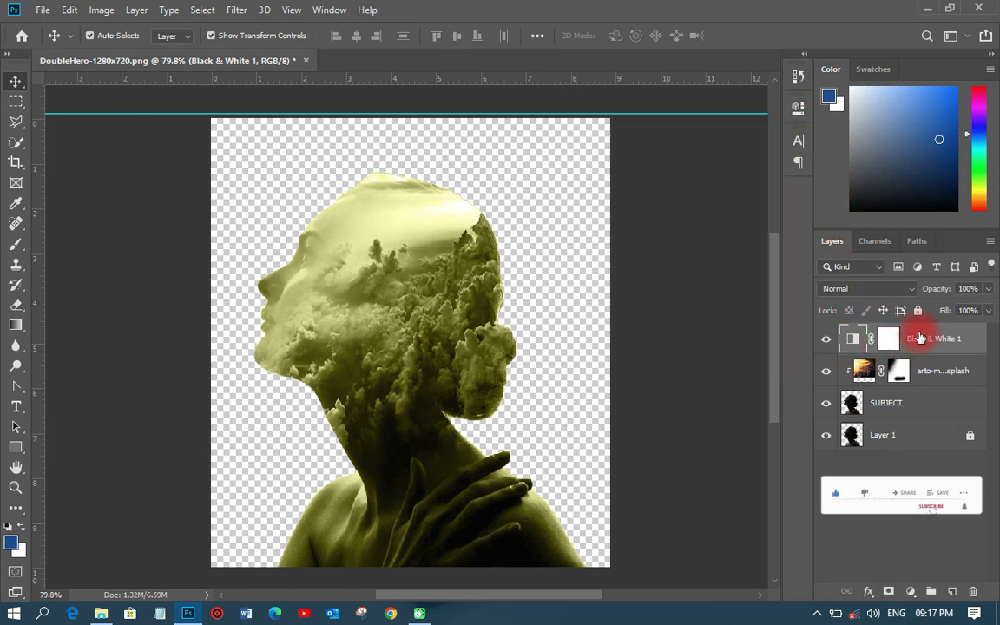
- Clip the Black & White adjustment layer to the layer stack and place it between the cloud layer and the SUBJECT layer
right_click(921, 339)
left_click(947, 339)
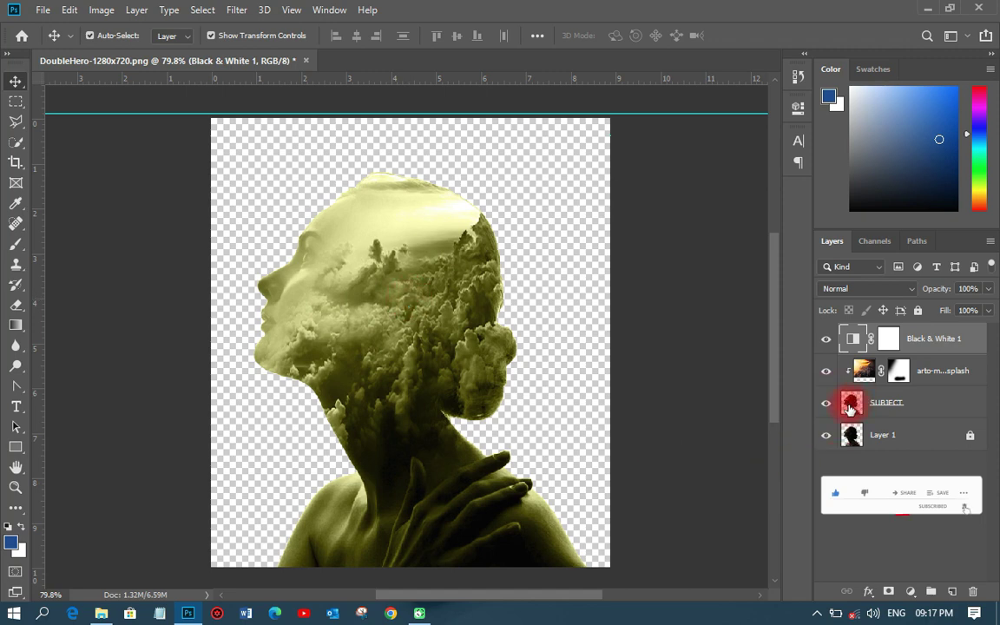
right_click(944, 339)
left_click(803, 304)
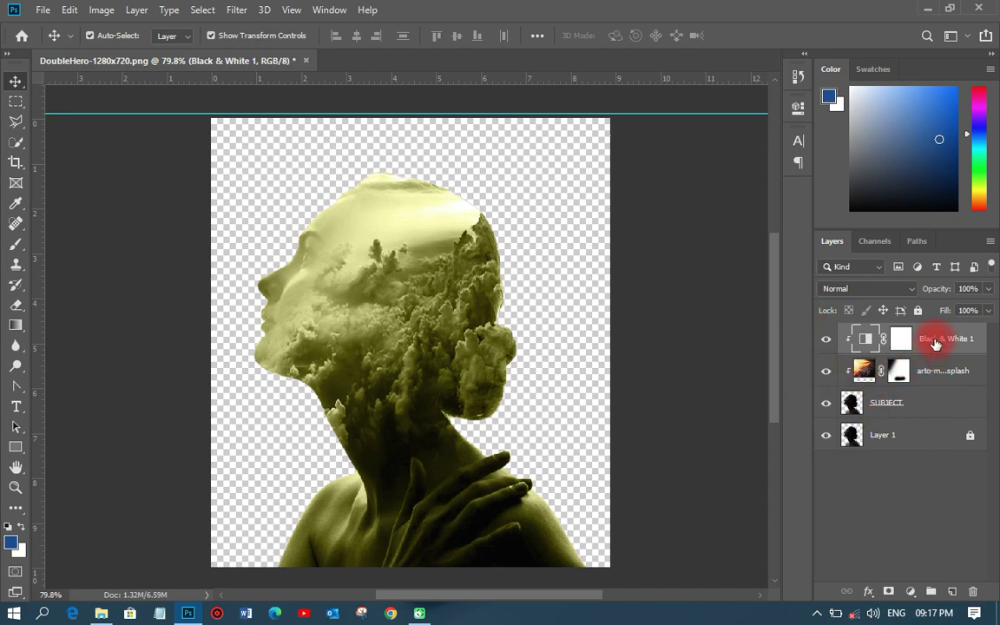
left_click_drag(935, 343, 933, 375)
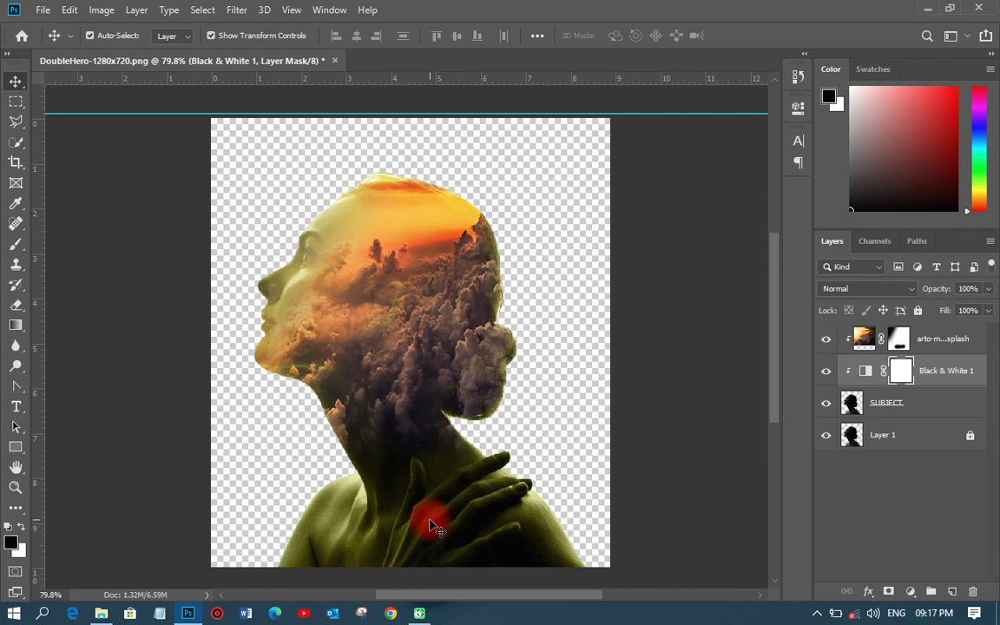
- Turn off Tint on the clipped Black & White adjustment and deselect the layers
double_click(865, 368)
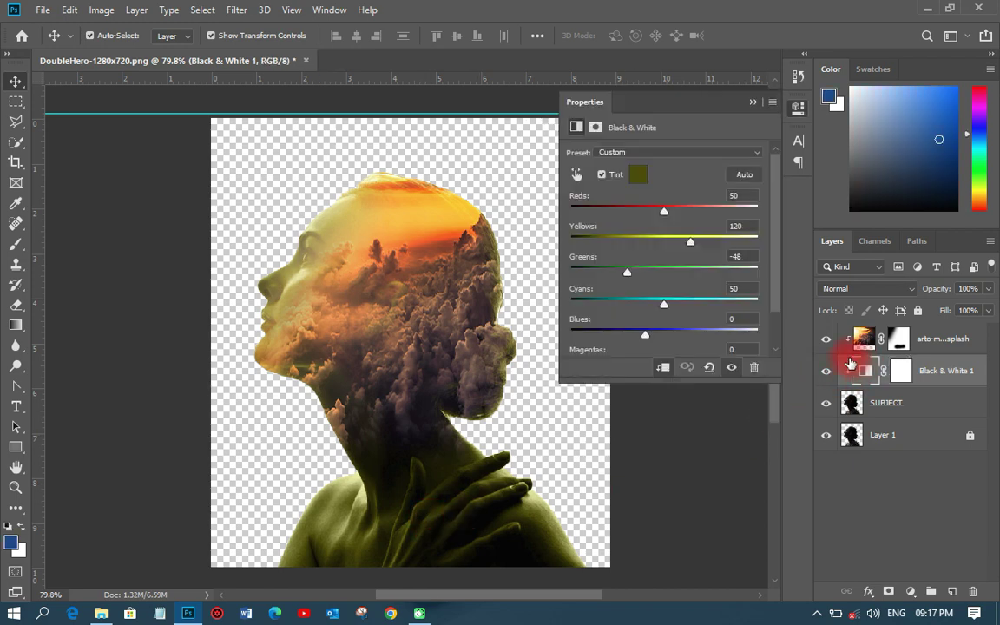
left_click(602, 176)
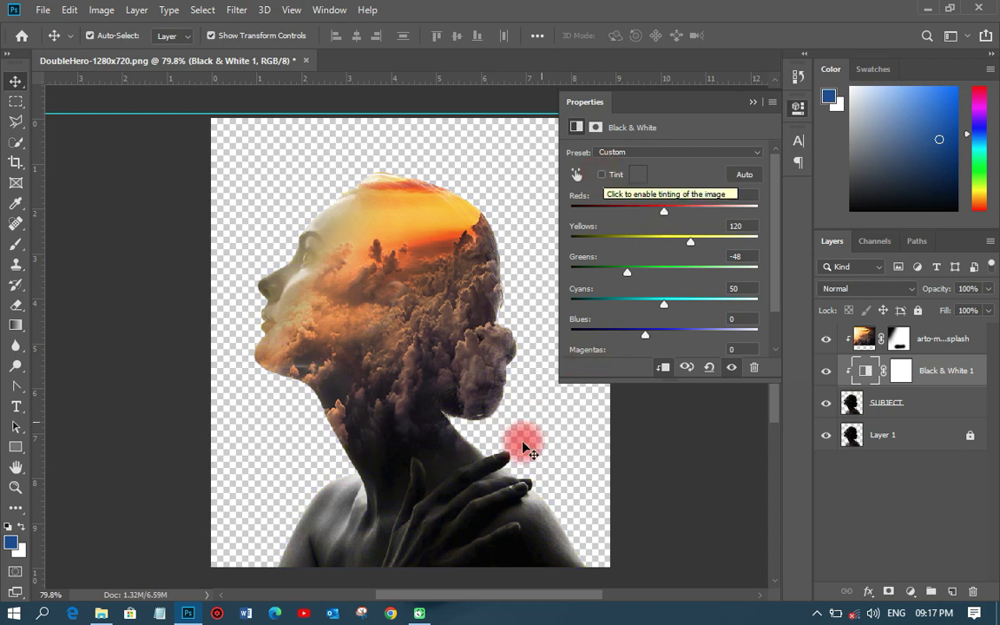
left_click(795, 110)
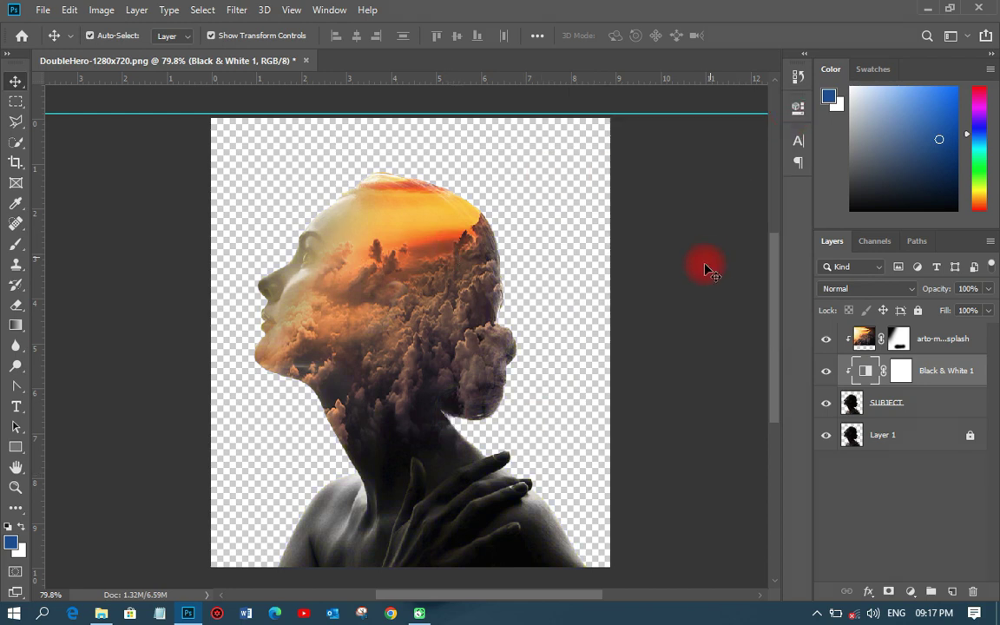
left_click(702, 266)
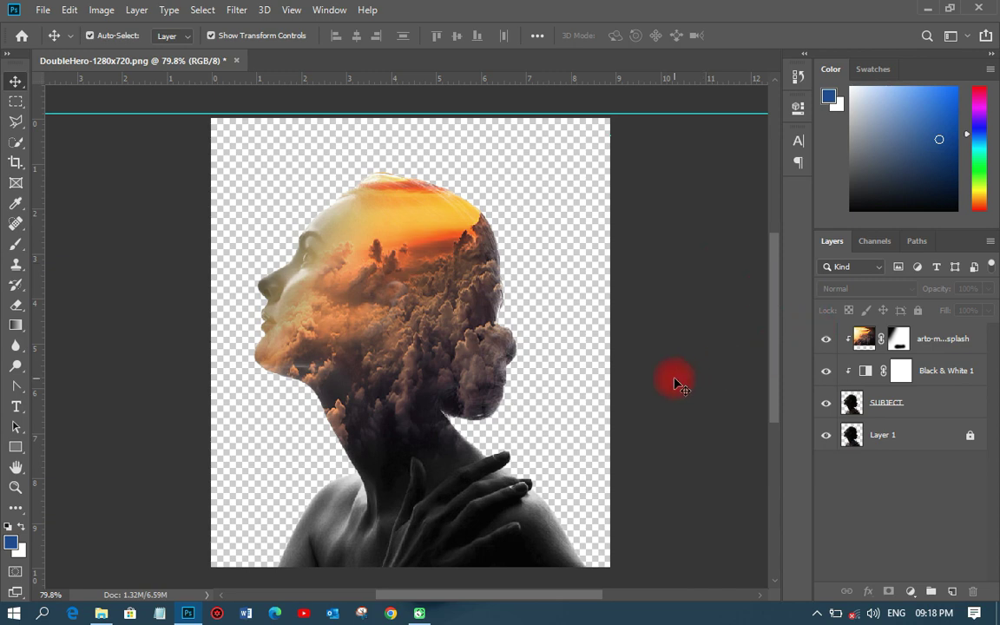
- Add a new layer above the clipped cloud layer and sample the golden yellow of the sky as the brush colour
left_click(924, 337)
left_click(950, 588)
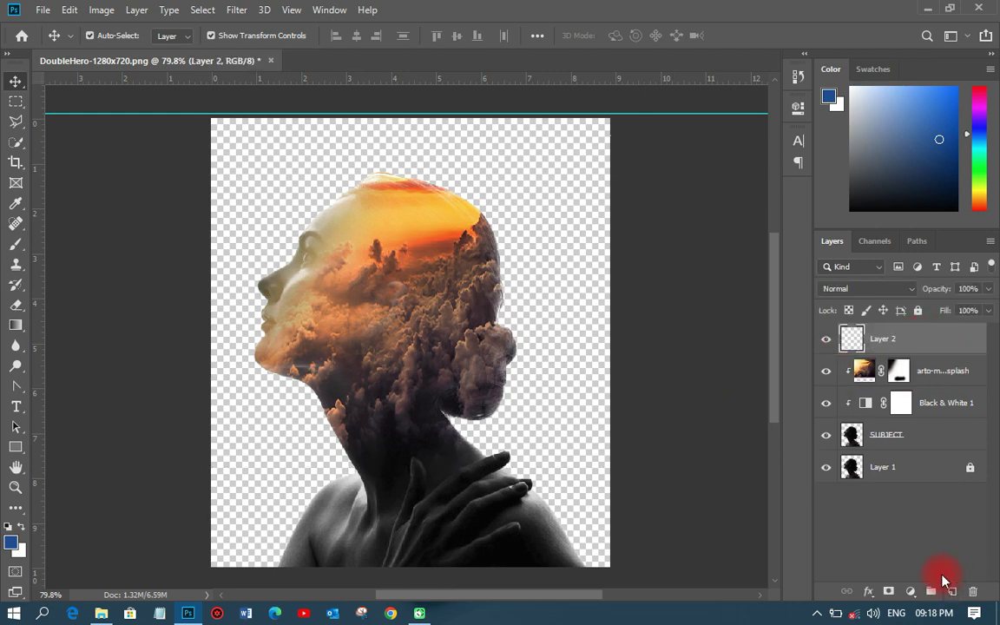
left_click(16, 243)
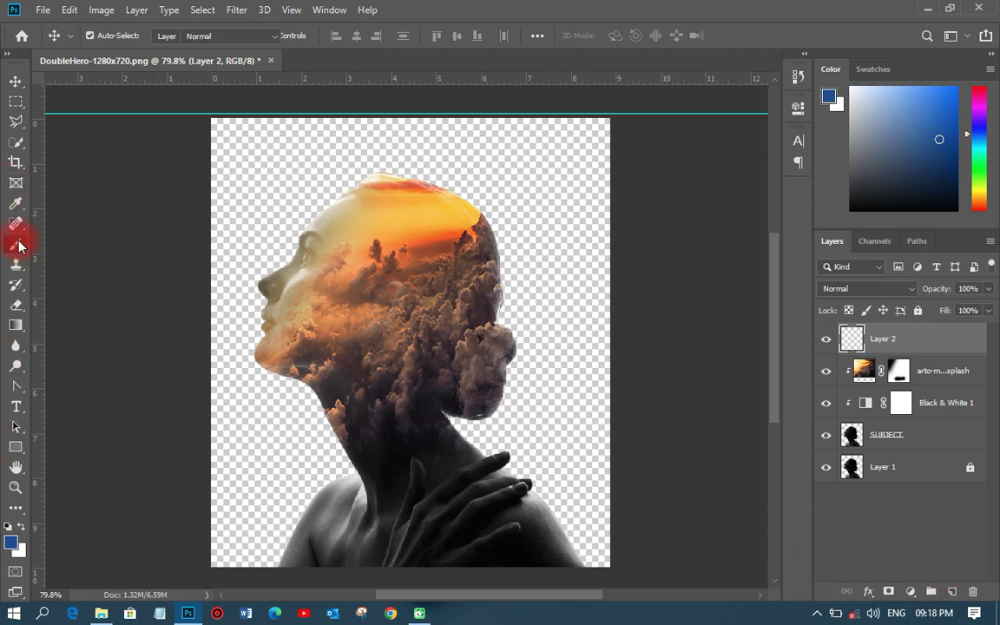
left_click(10, 541)
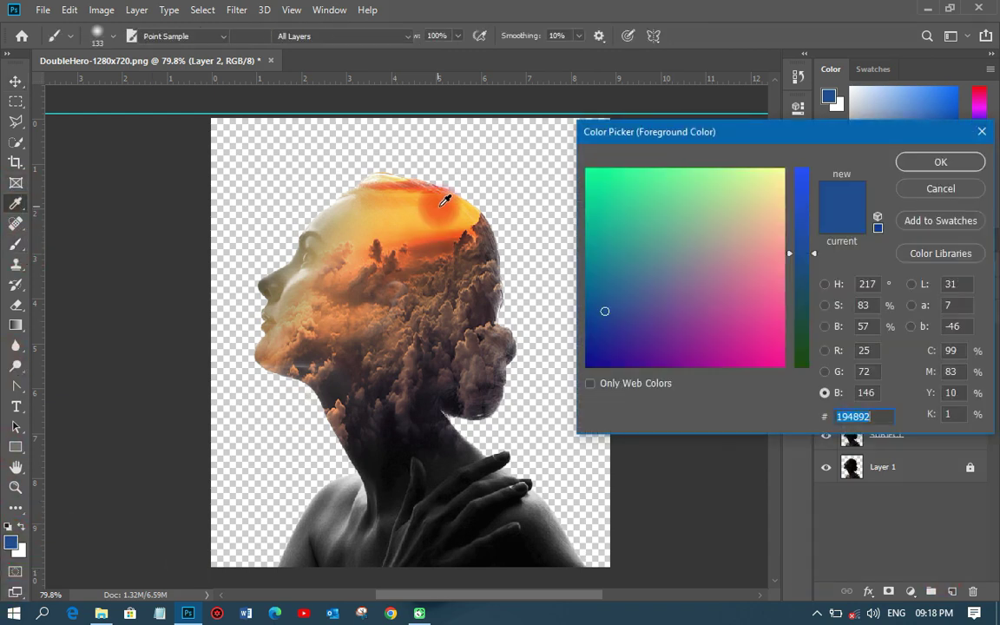
left_click(439, 212)
left_click(940, 162)
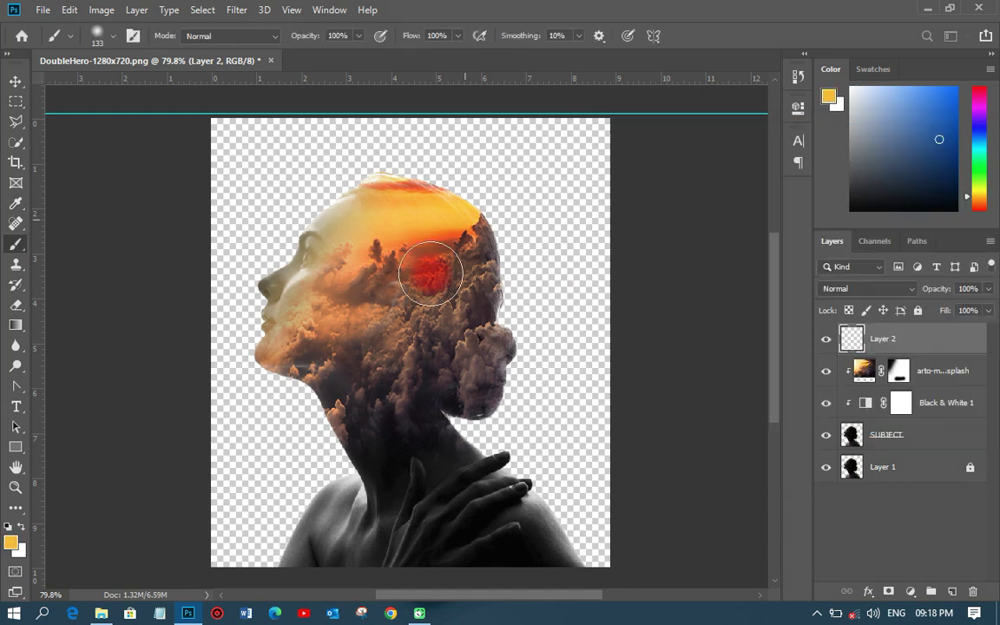
- Paint a soft golden glow over the subject's front shoulder with a 432 px brush at 0% hardness
left_click(113, 36)
left_click_drag(132, 78, 156, 78)
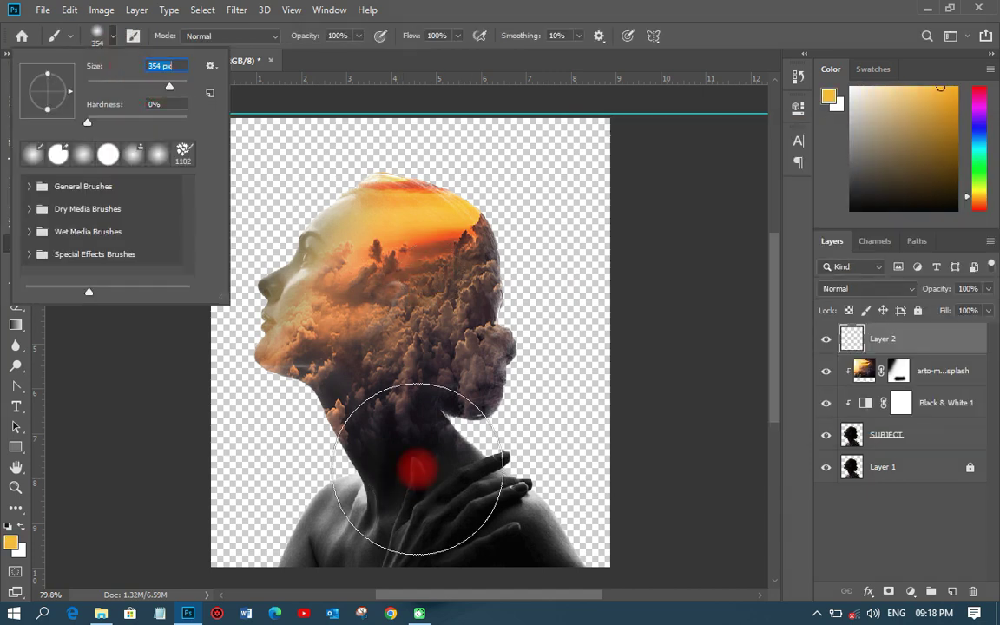
key("bracketright")
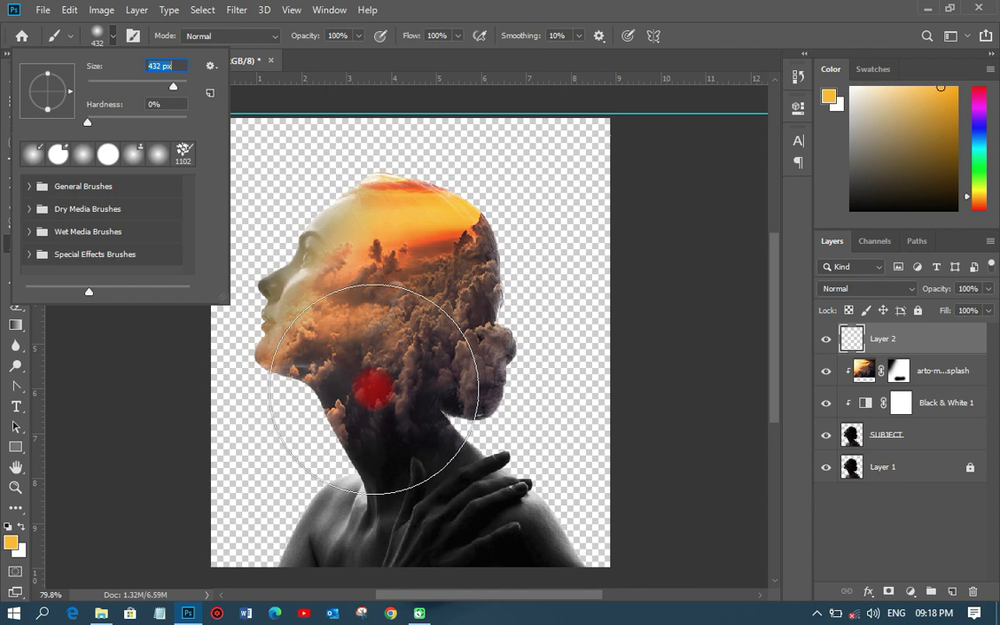
left_click_drag(373, 387, 323, 521)
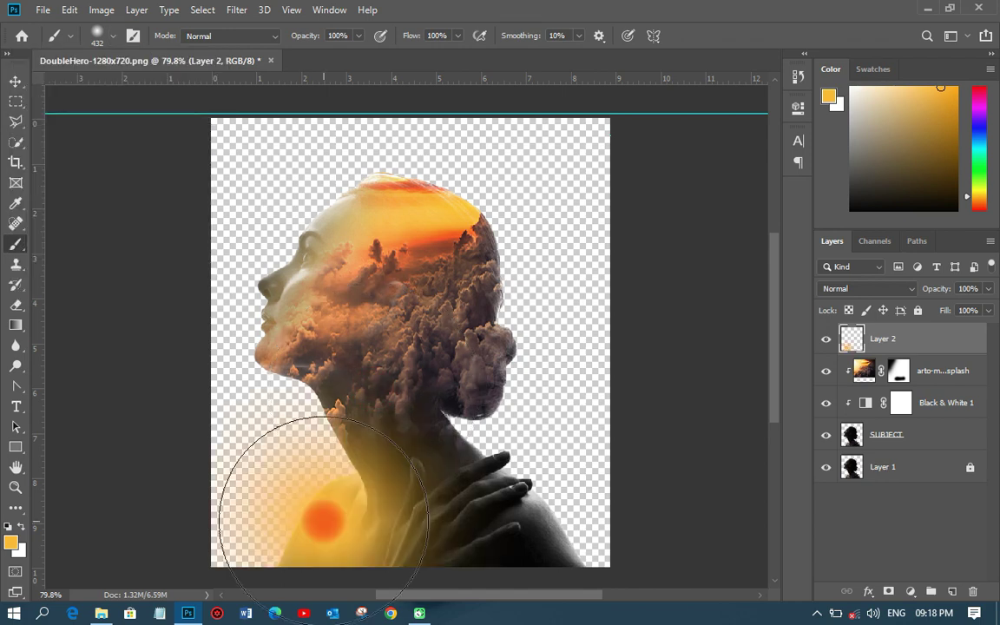
left_click(322, 520)
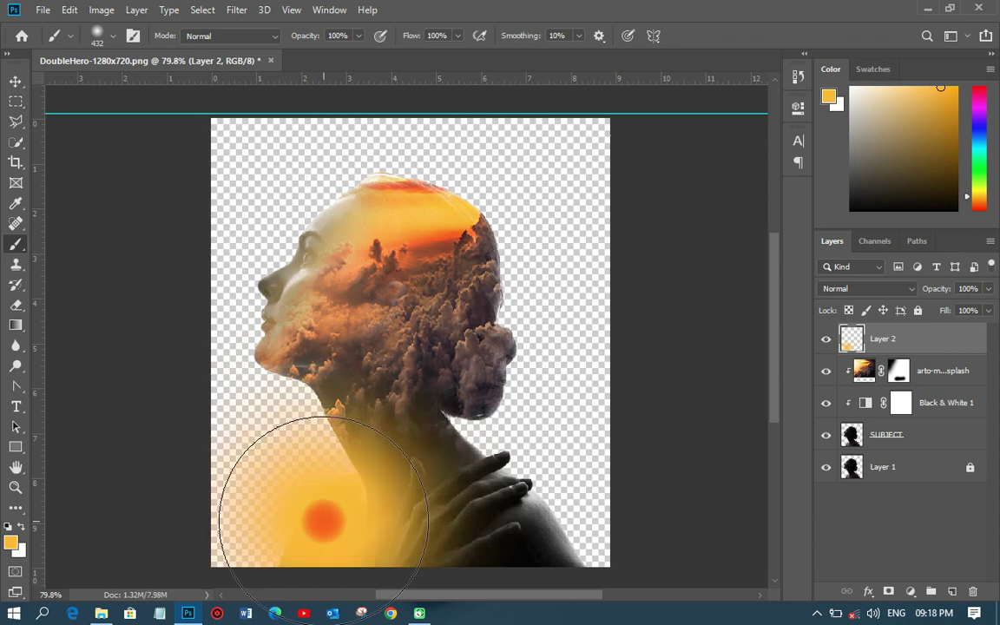
- Add another new layer and paint a matching golden glow over the subject's rear shoulder
left_click(968, 591)
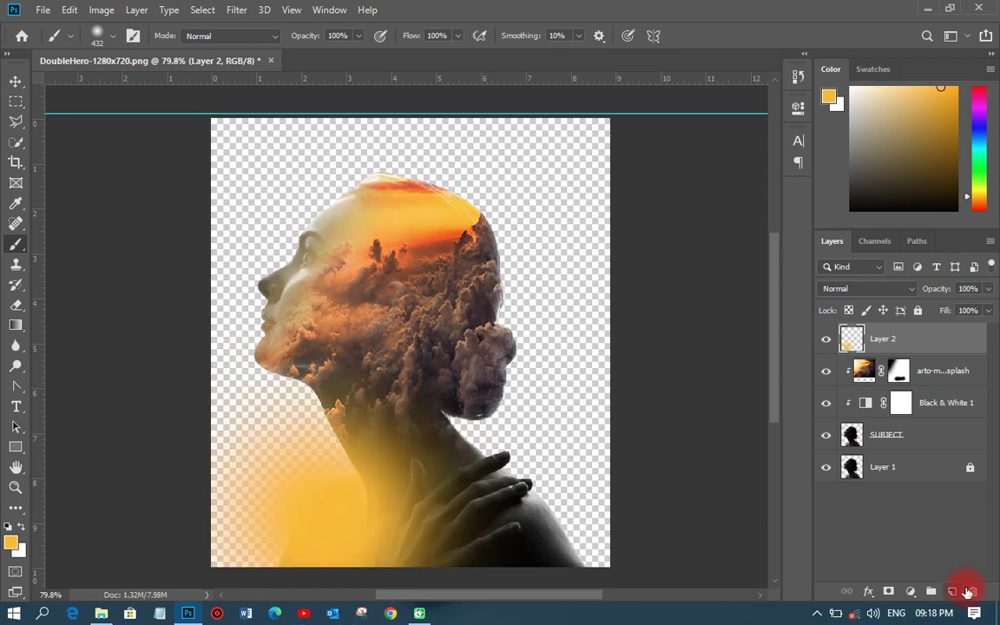
left_click(953, 591)
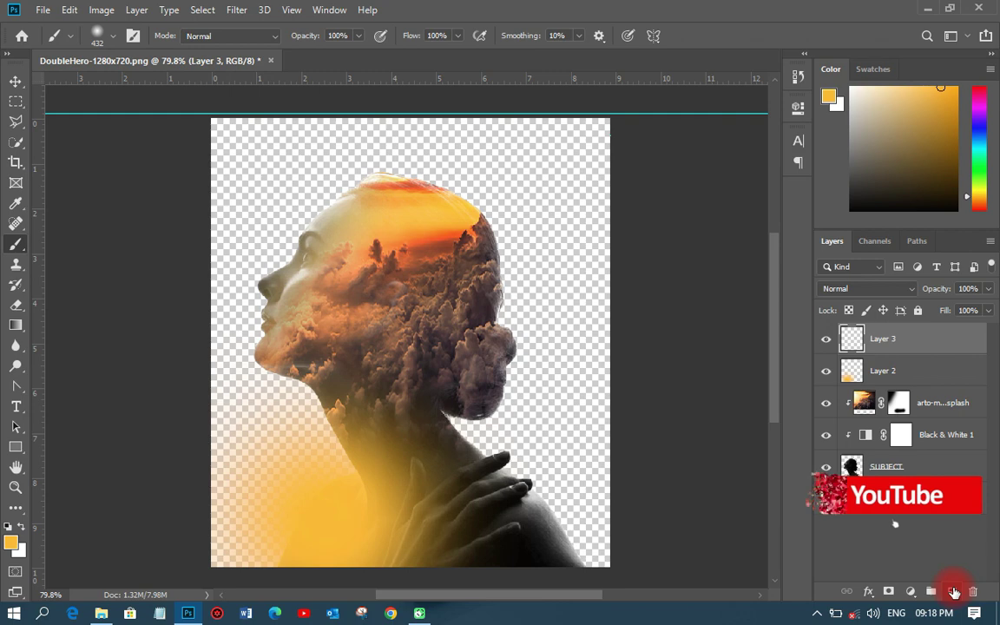
left_click(552, 512)
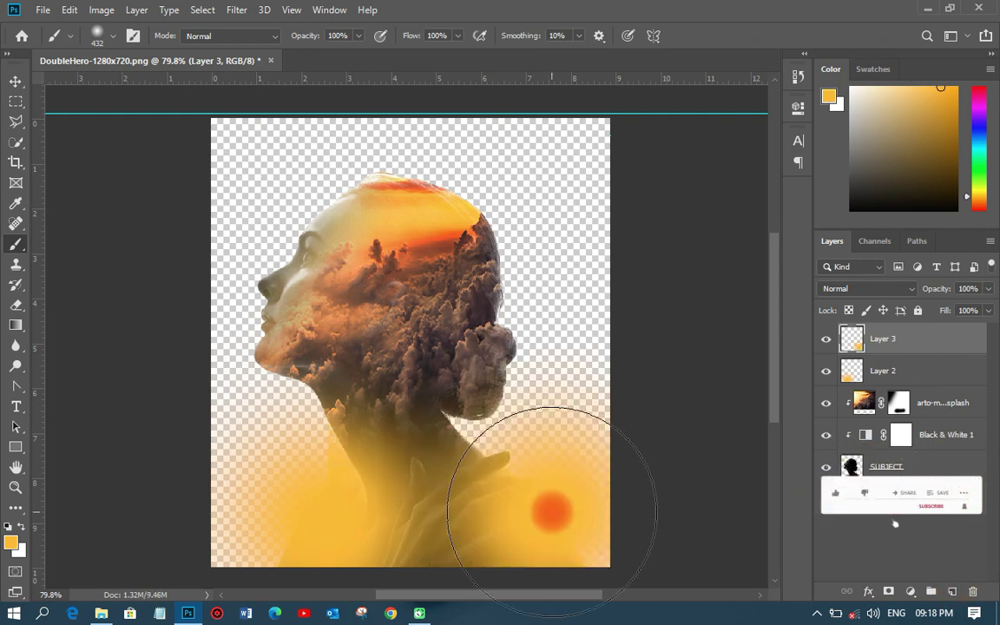
- Set both glow layers to the Screen blend mode and try repositioning the front-shoulder glow on Layer 2
left_click(16, 81)
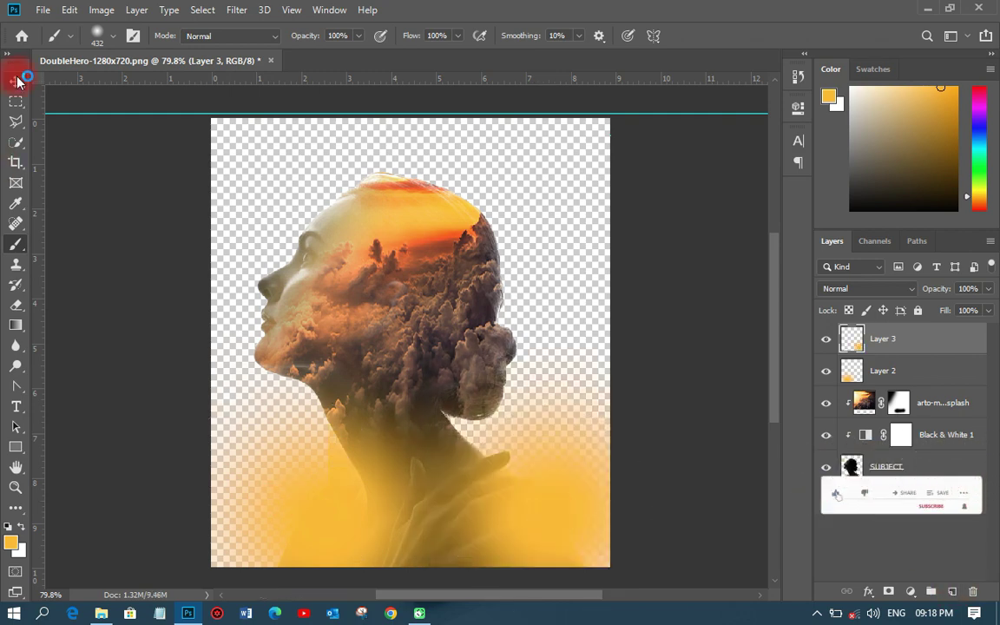
left_click(851, 369, "shift")
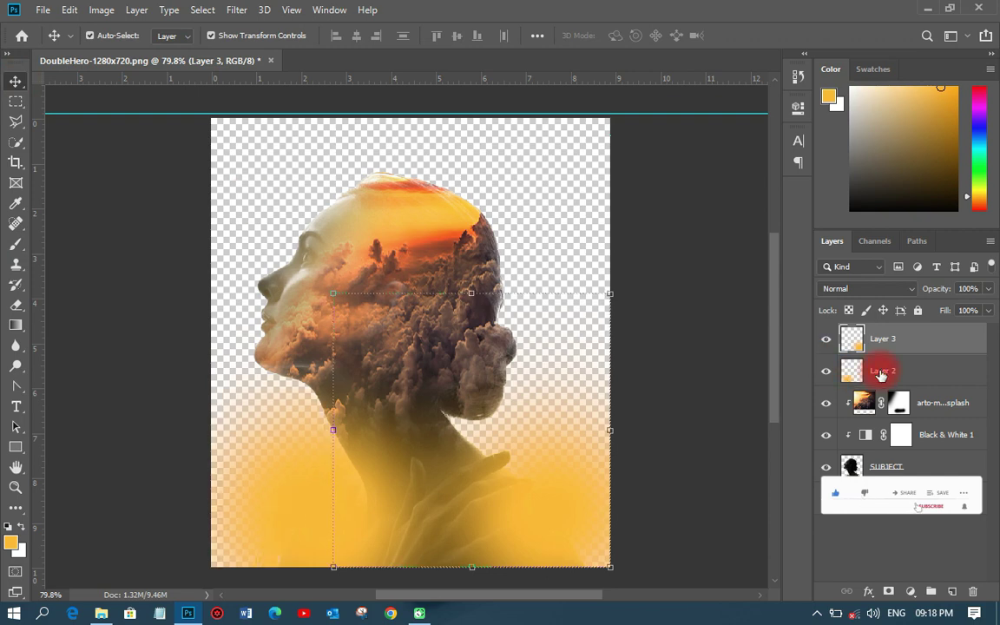
left_click(859, 290)
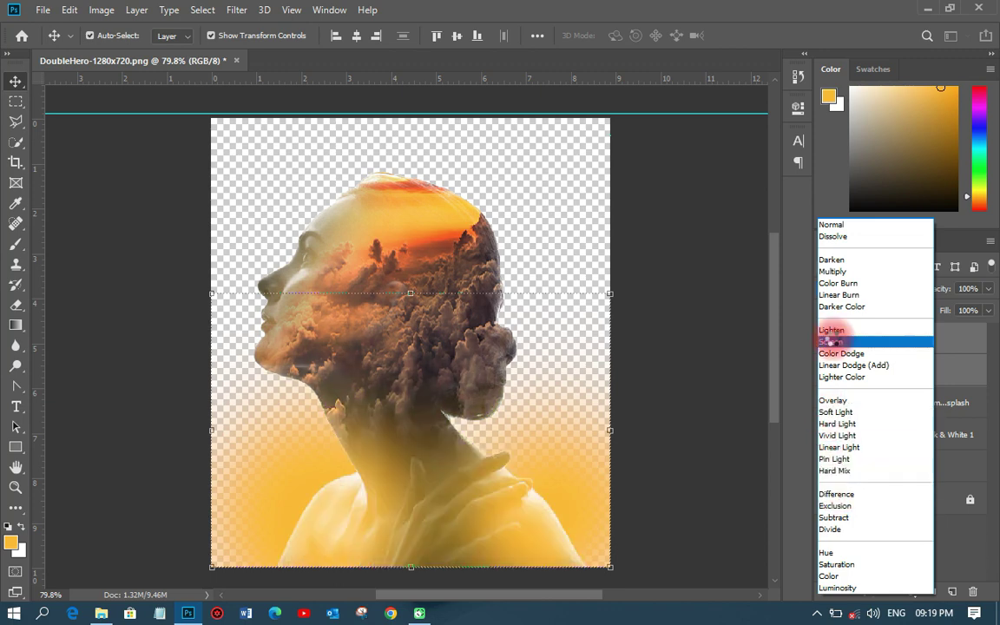
left_click(742, 369)
left_click_drag(402, 564, 329, 469)
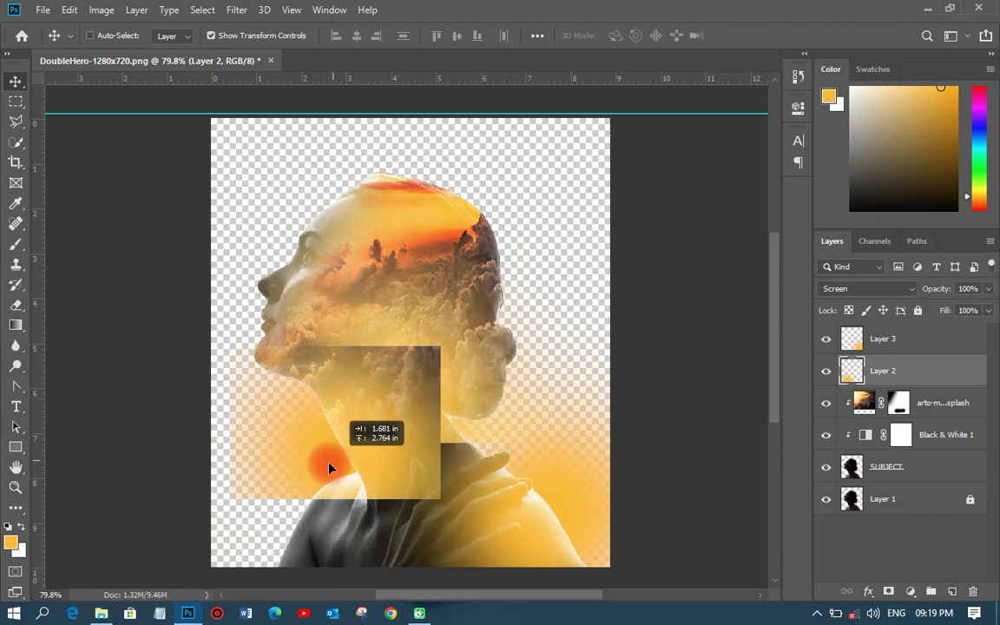
left_click_drag(329, 468, 319, 561)
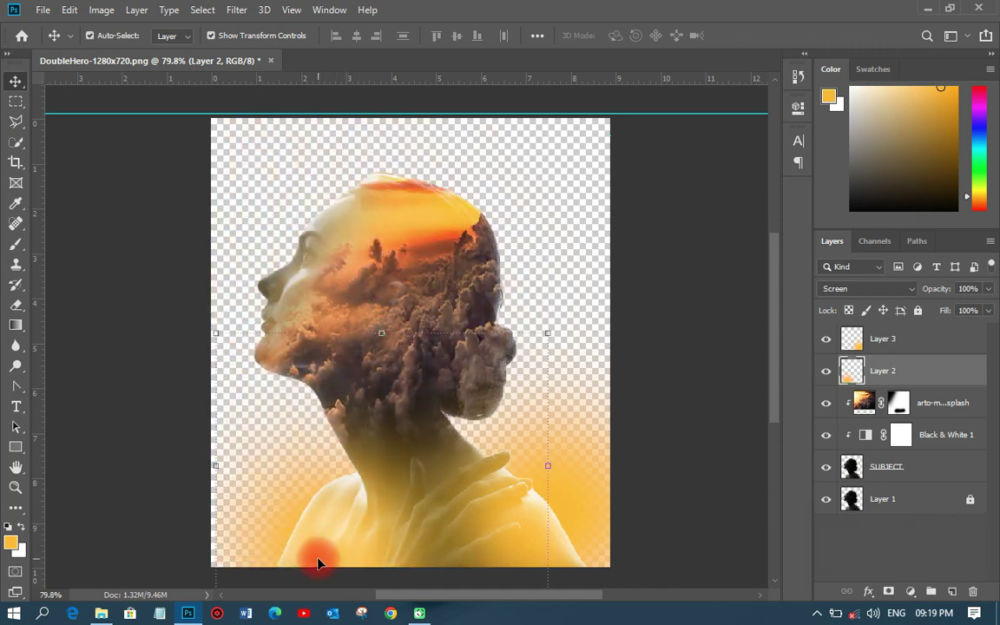
- Delete both painted glow layers, Layer 2 and Layer 3
key("Delete")
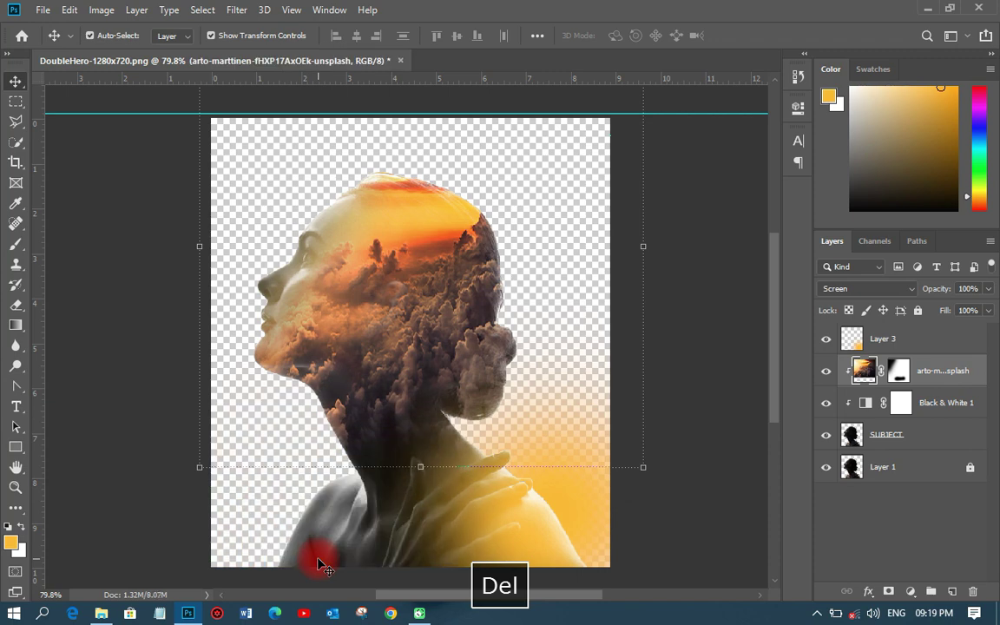
left_click(464, 546)
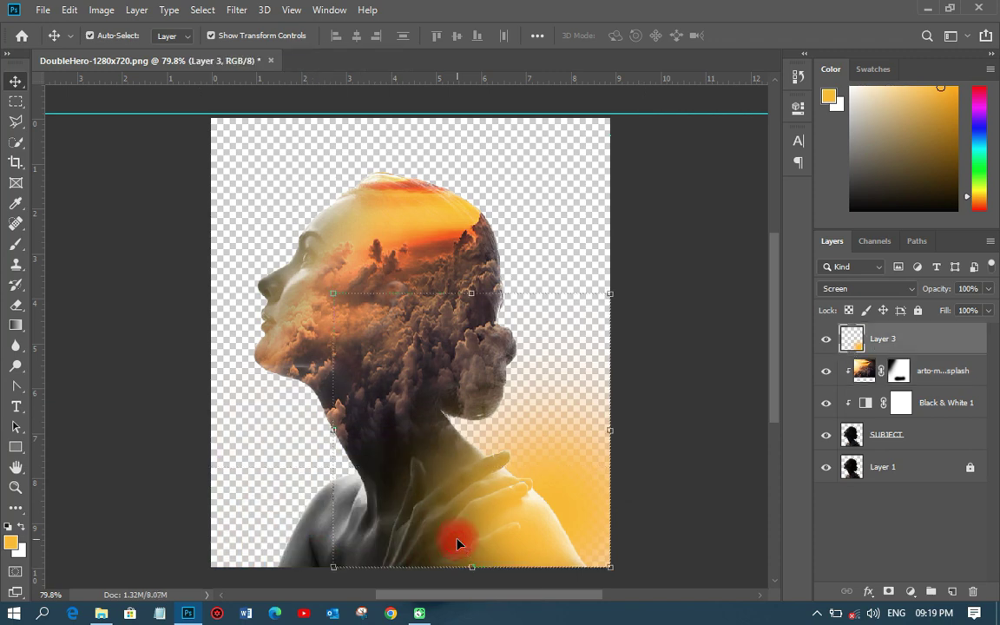
key("Delete")
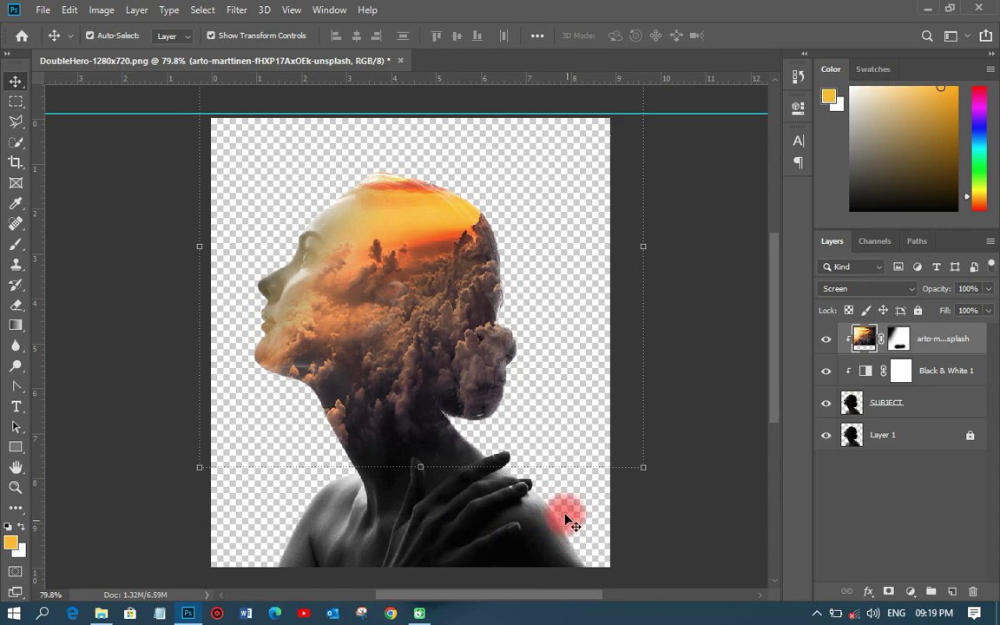
- Deselect the layers and save the document as DoubleHero-1280x720.psd
left_click(679, 464)
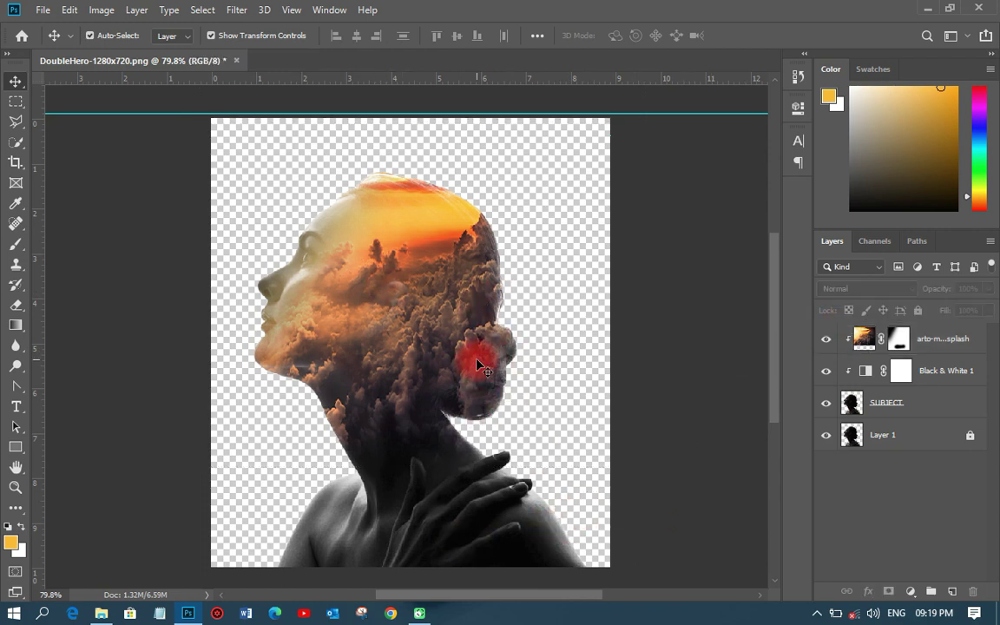
key("ctrl+s")
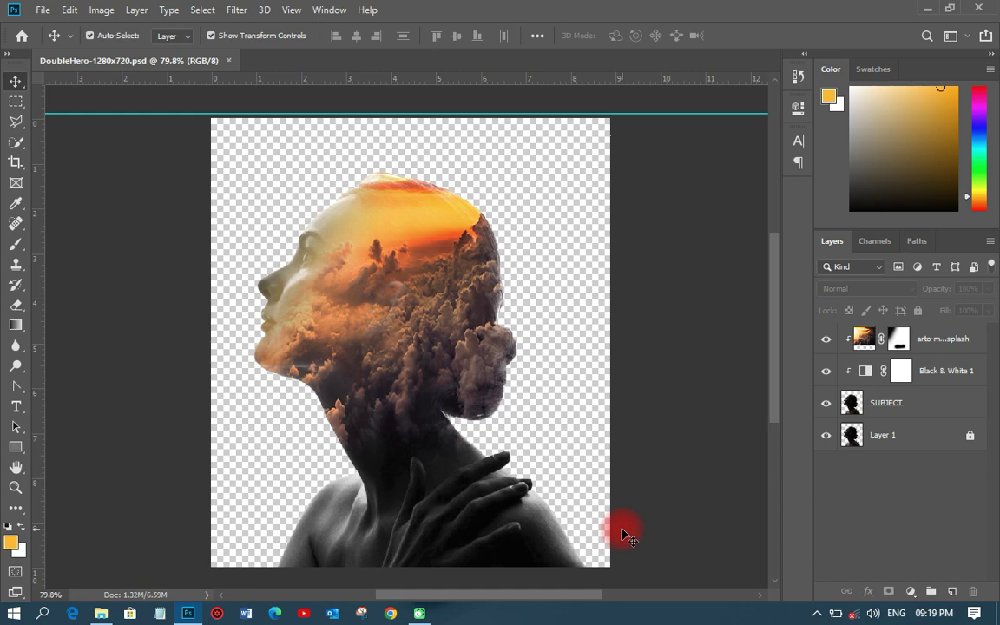
- Add a Solid Color fill layer directly above Layer 1, using a terracotta tone sampled from the clouds inside the head
left_click(878, 434)
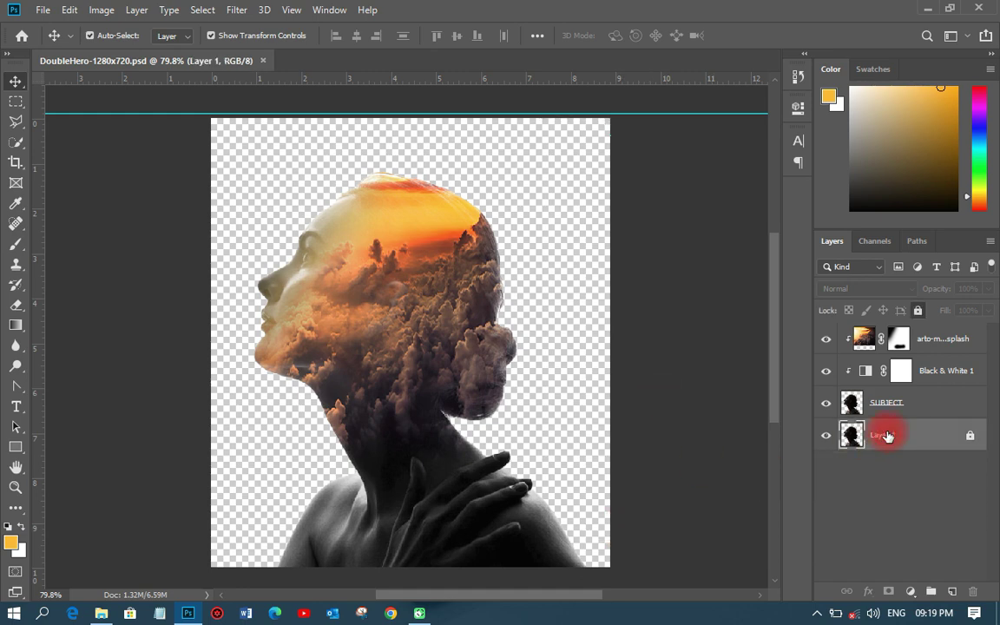
left_click(910, 591)
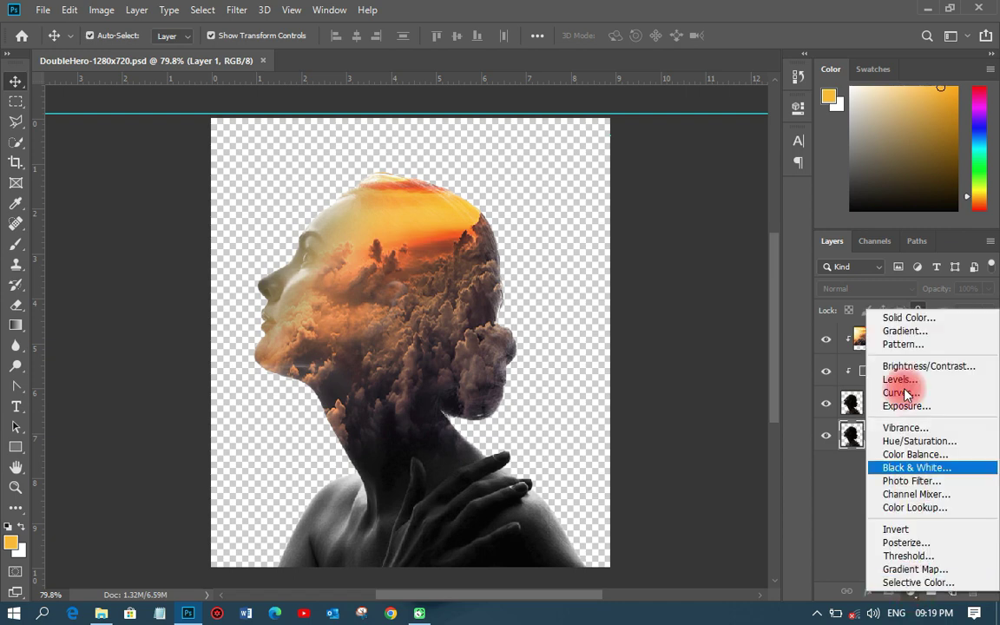
left_click(915, 312)
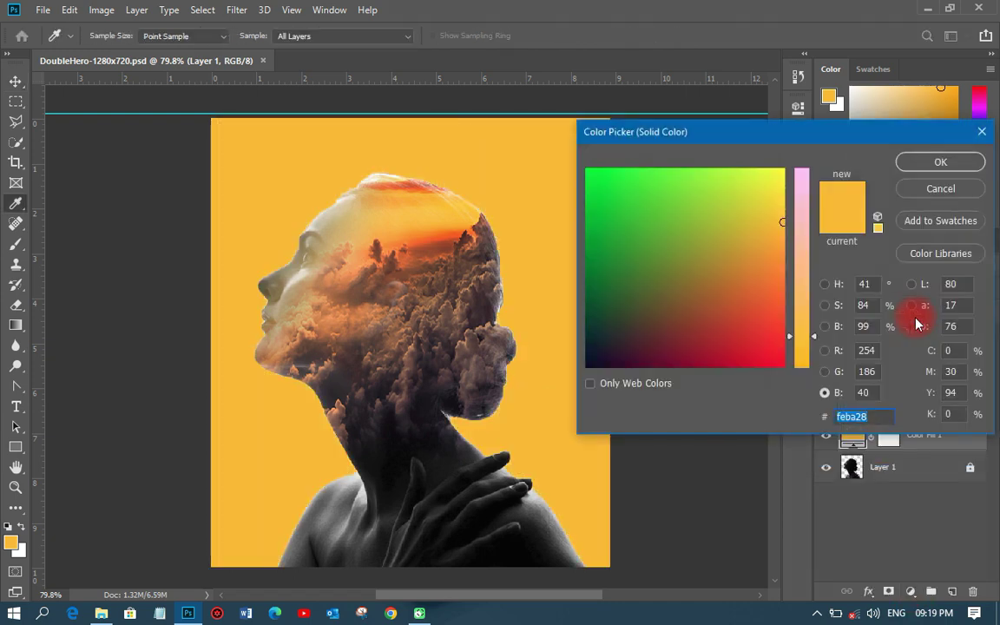
left_click(479, 365)
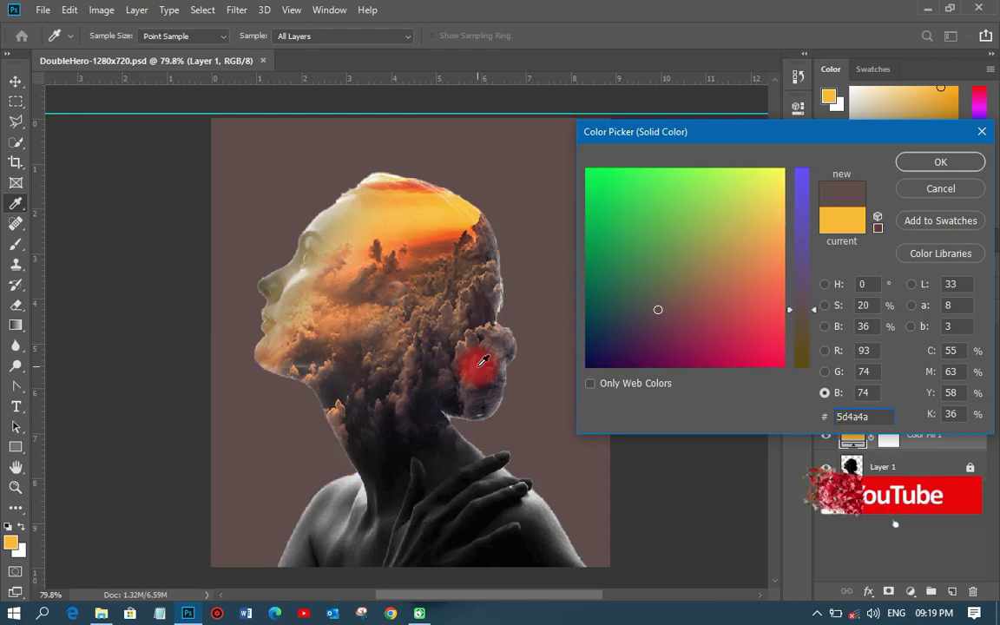
left_click(397, 183)
mouse_move(399, 180)
left_mouse_down()
mouse_move(437, 196)
mouse_move(448, 230)
mouse_move(377, 229)
mouse_move(299, 278)
mouse_move(327, 310)
mouse_move(290, 317)
mouse_move(299, 335)
mouse_move(434, 260)
mouse_move(484, 261)
mouse_move(311, 316)
mouse_move(305, 328)
mouse_move(864, 176)
left_mouse_up()
left_click(907, 163)
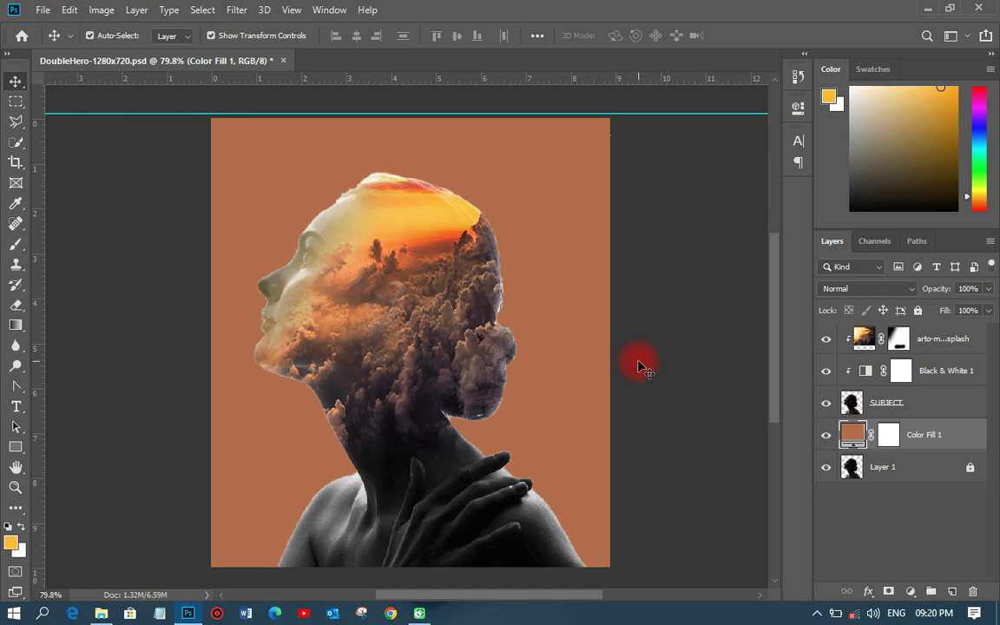
- Place the sunset cloud photo between the colour fill and SUBJECT layers, scaled to 29.92% so it covers the canvas
scroll(599, 347, "up", 1)
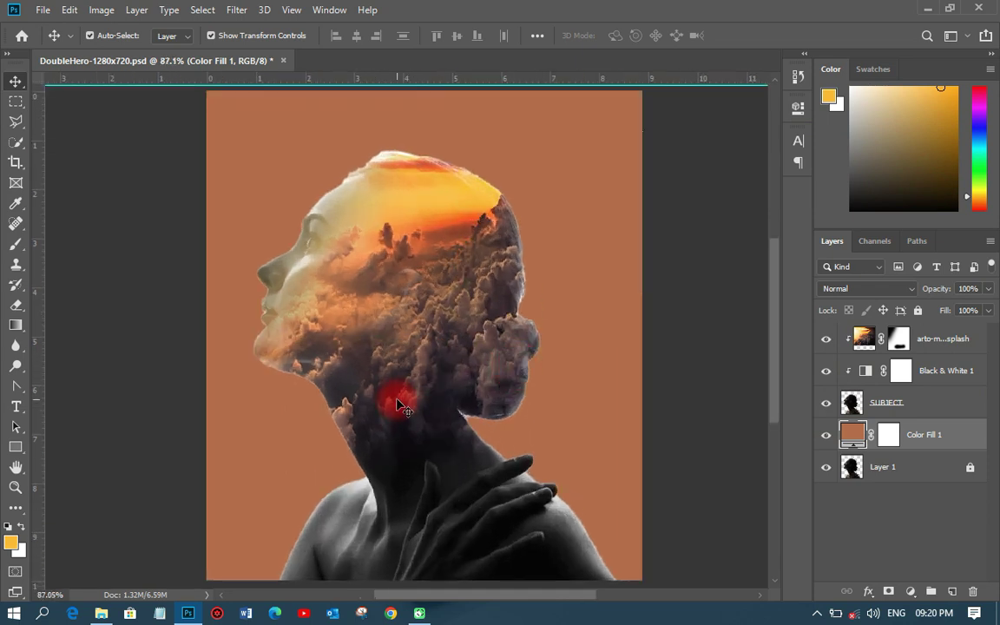
scroll(401, 404, "down", 1)
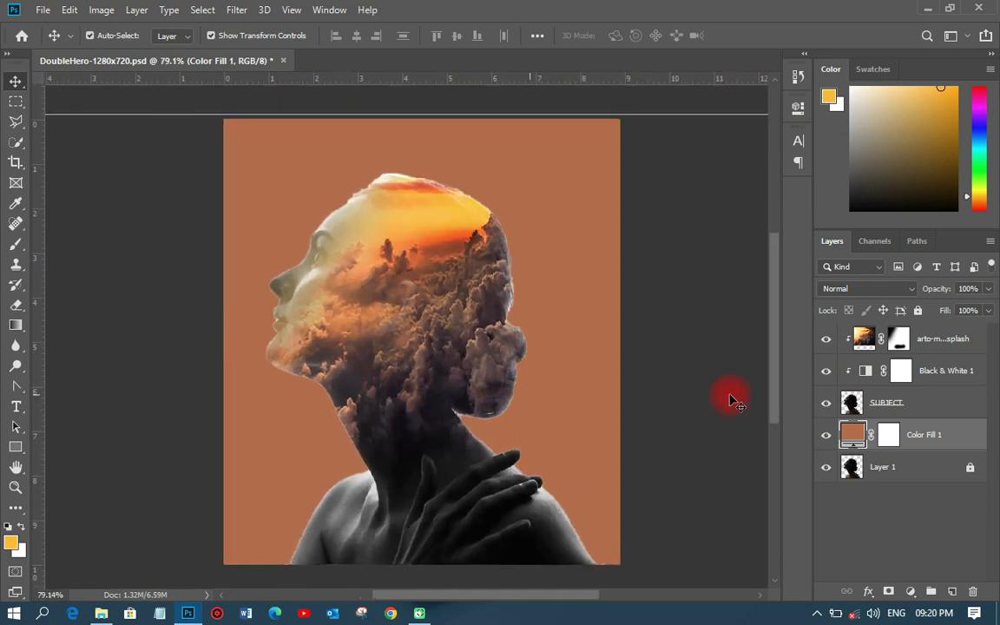
left_click(97, 618)
left_click_drag(260, 278, 390, 372)
left_click_drag(619, 471, 736, 587)
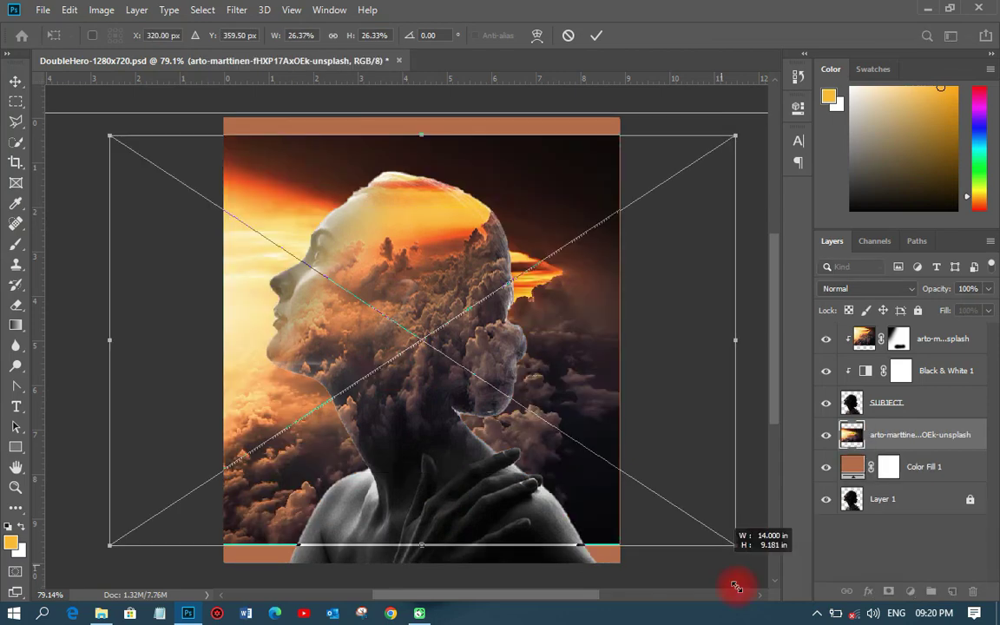
left_click_drag(736, 587, 777, 603)
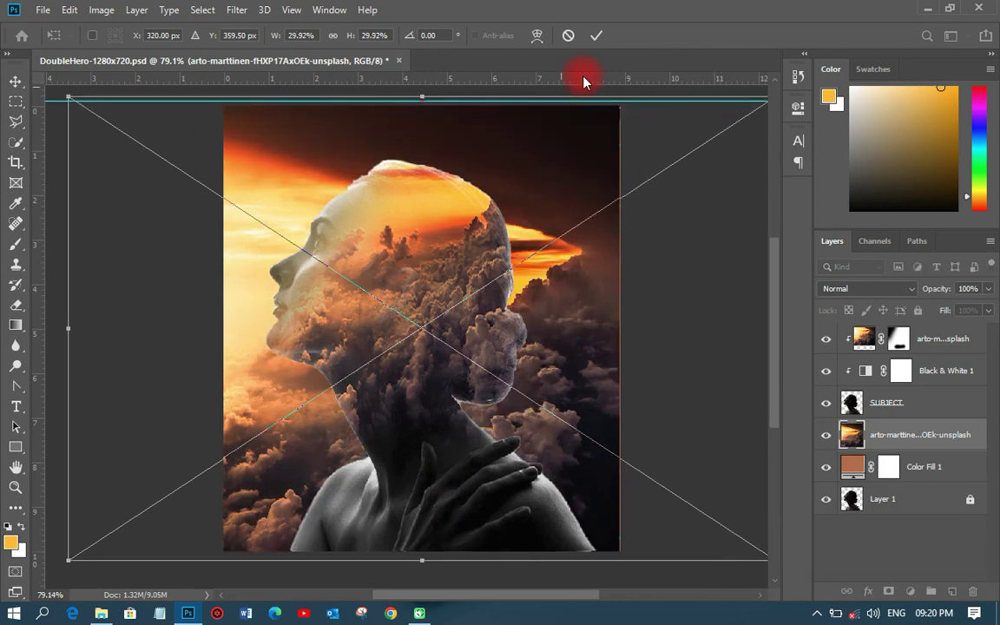
left_click(597, 35)
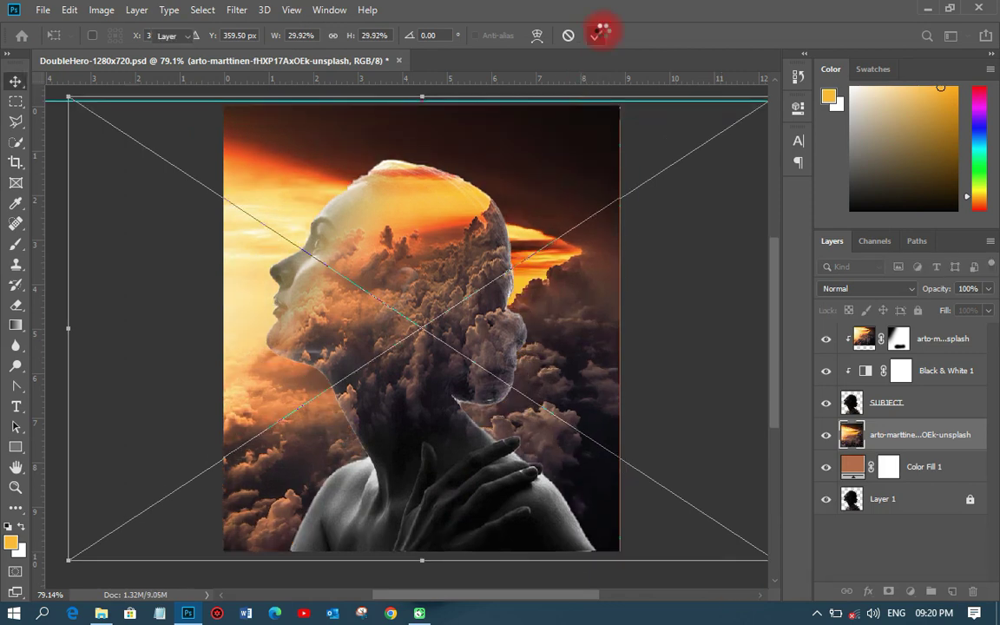
- Shift the background cloud photo to the left behind the subject and deselect the layer
left_click(893, 404)
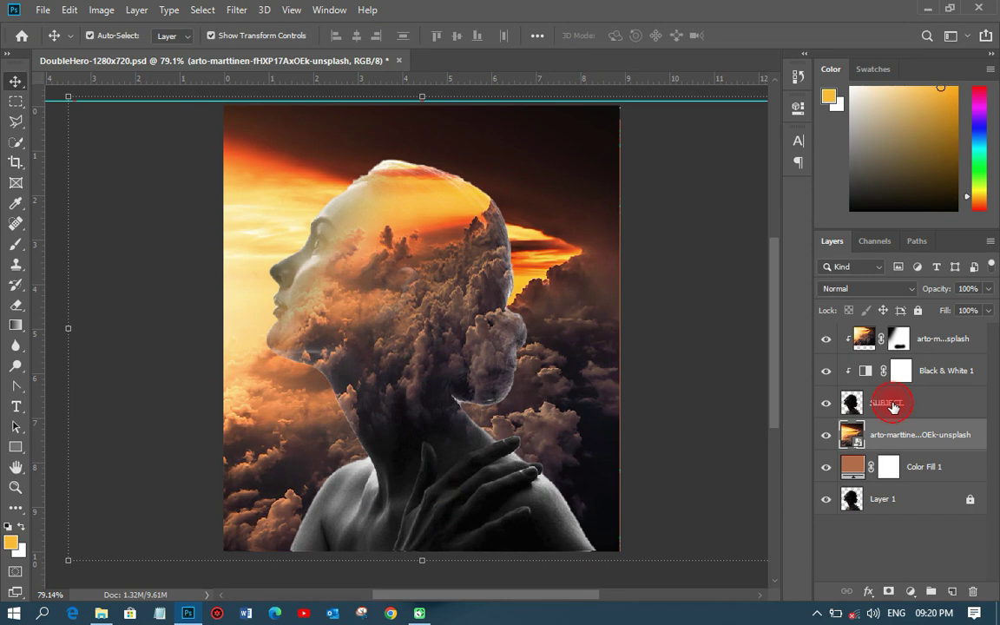
scroll(499, 525, "down", 2)
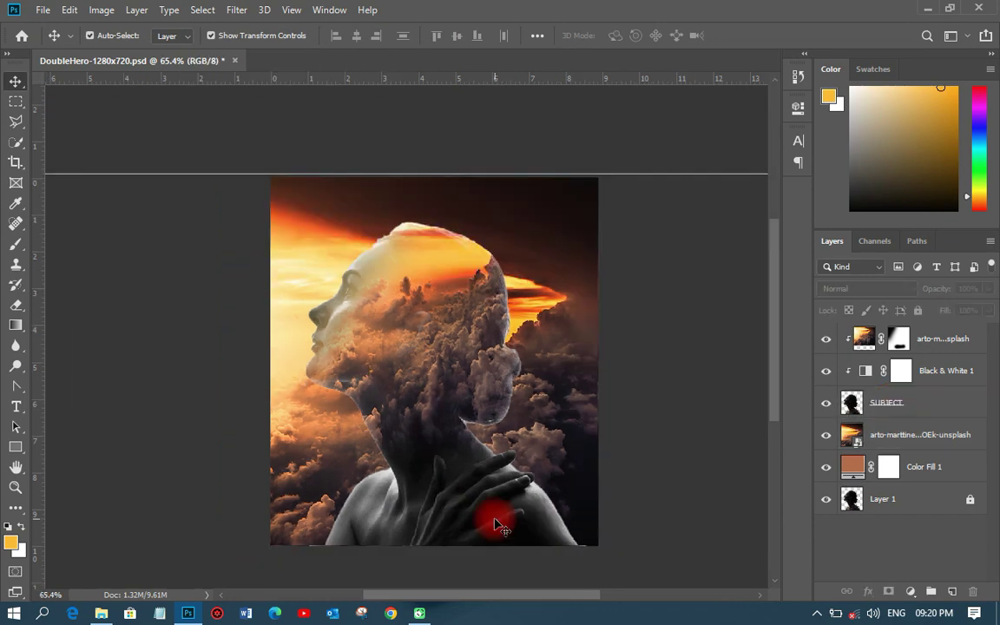
scroll(314, 182, "up", 1)
scroll(314, 181, "up", 1)
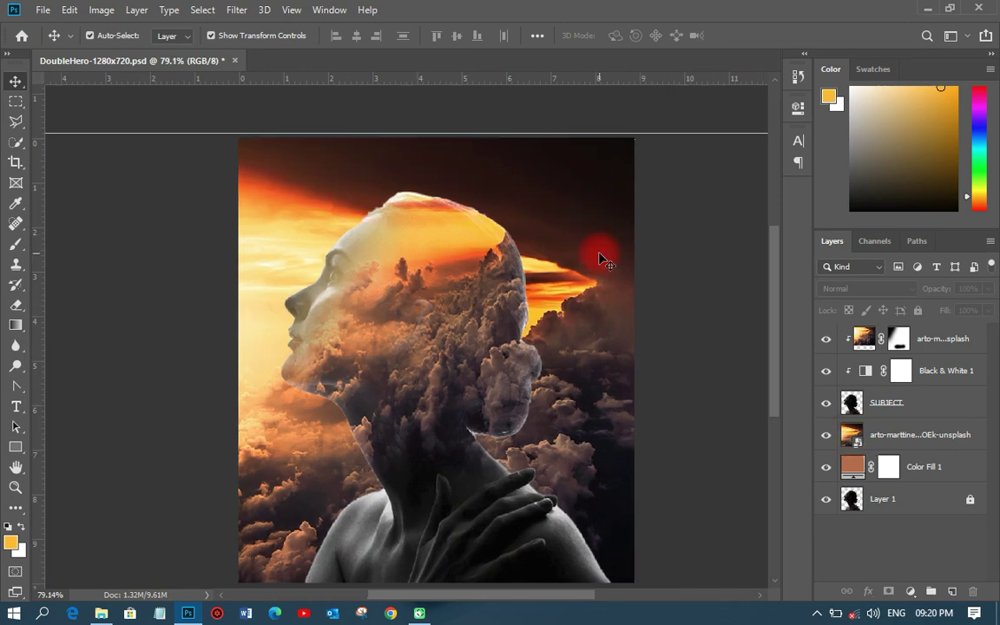
left_click_drag(597, 260, 523, 260)
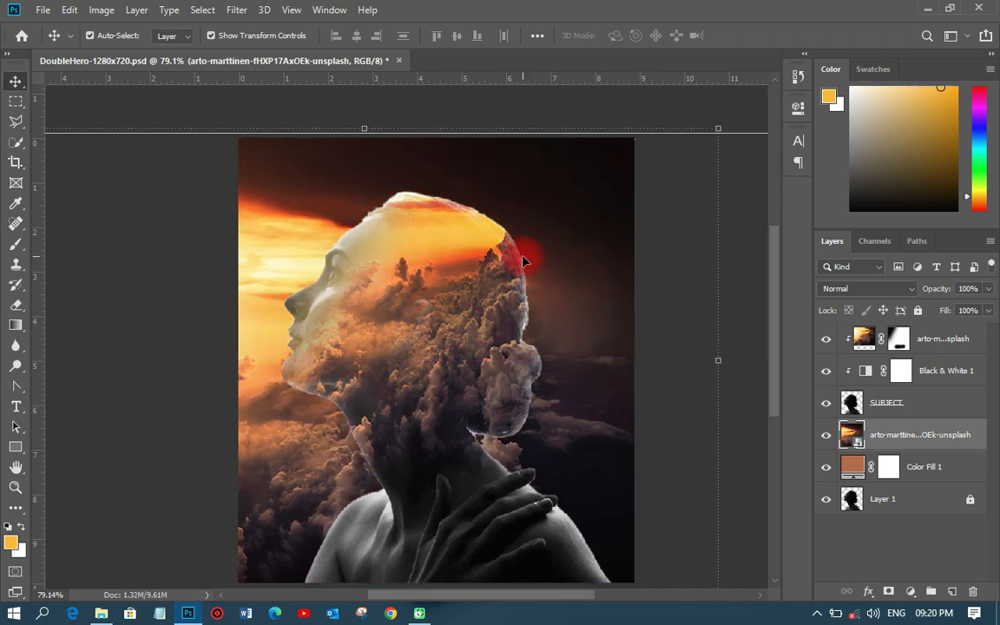
left_click(527, 106)
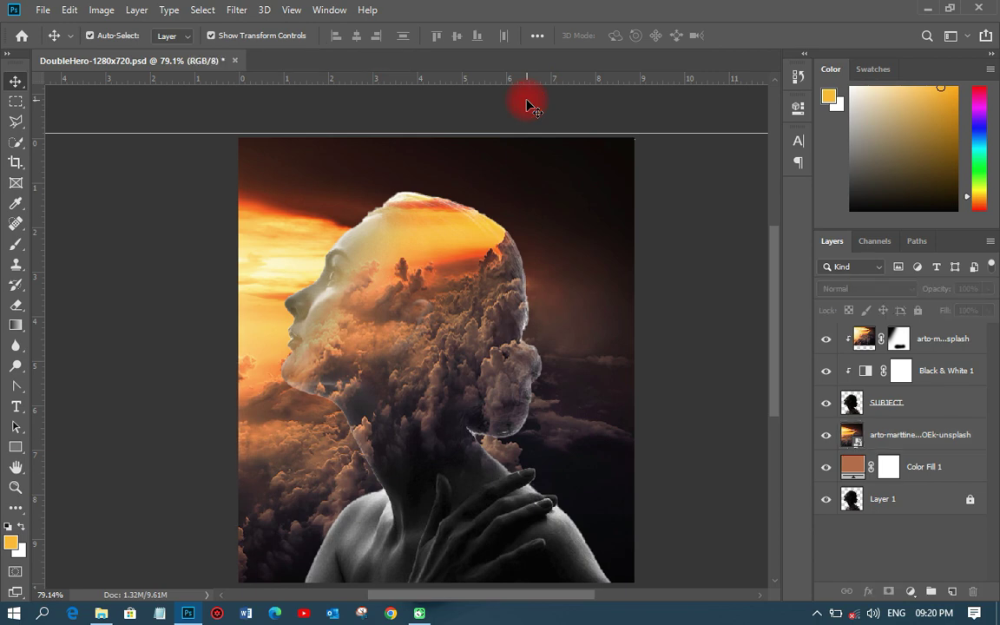